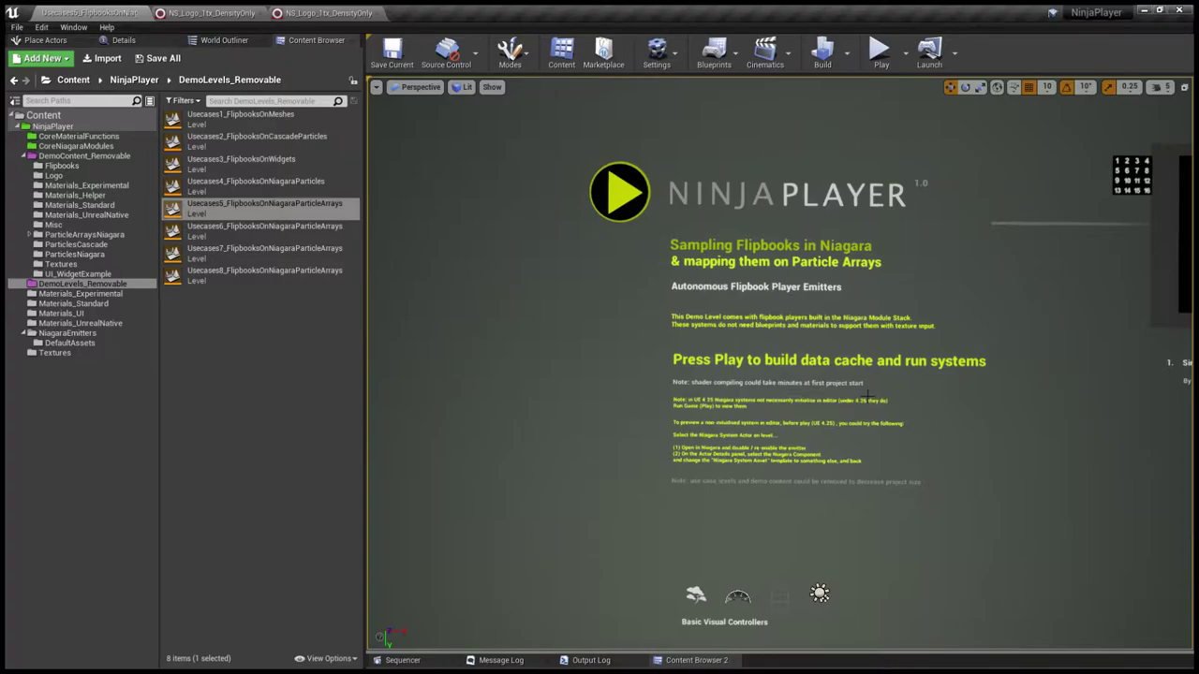
- Examine the simple atlas-map flipbook and the Niagara particle grid that samples it for particle color
key(d)
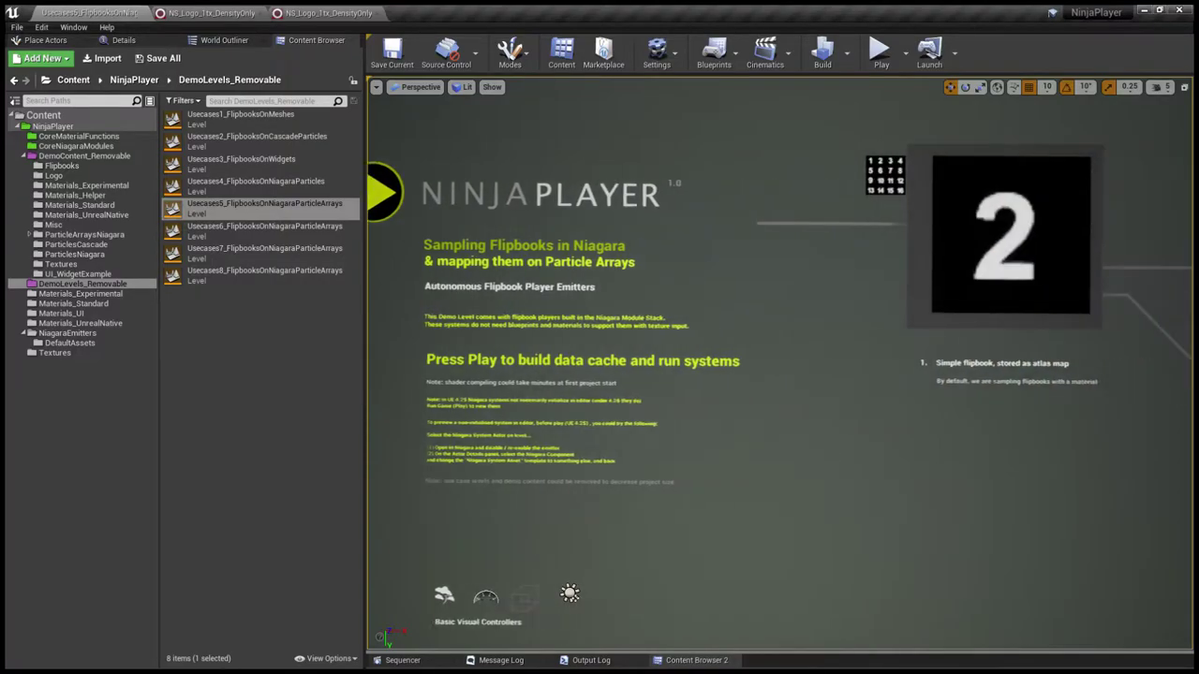
key(d)
key(d)
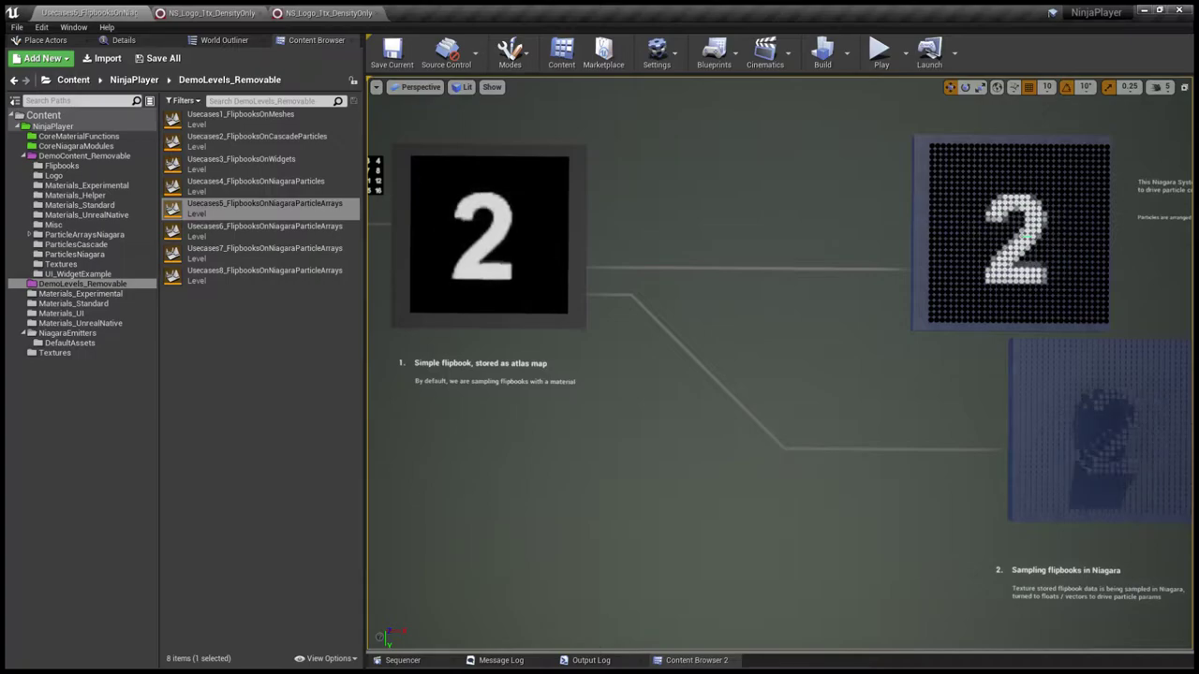
click(516, 258)
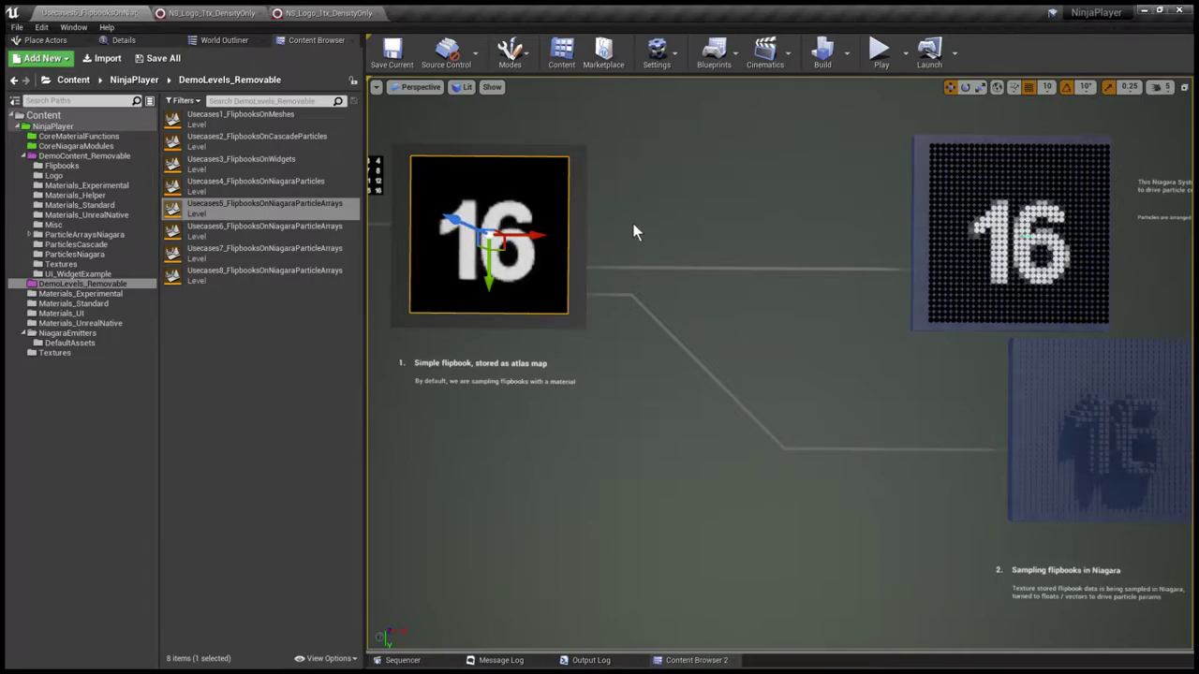
middle_drag(763, 229, 929, 208)
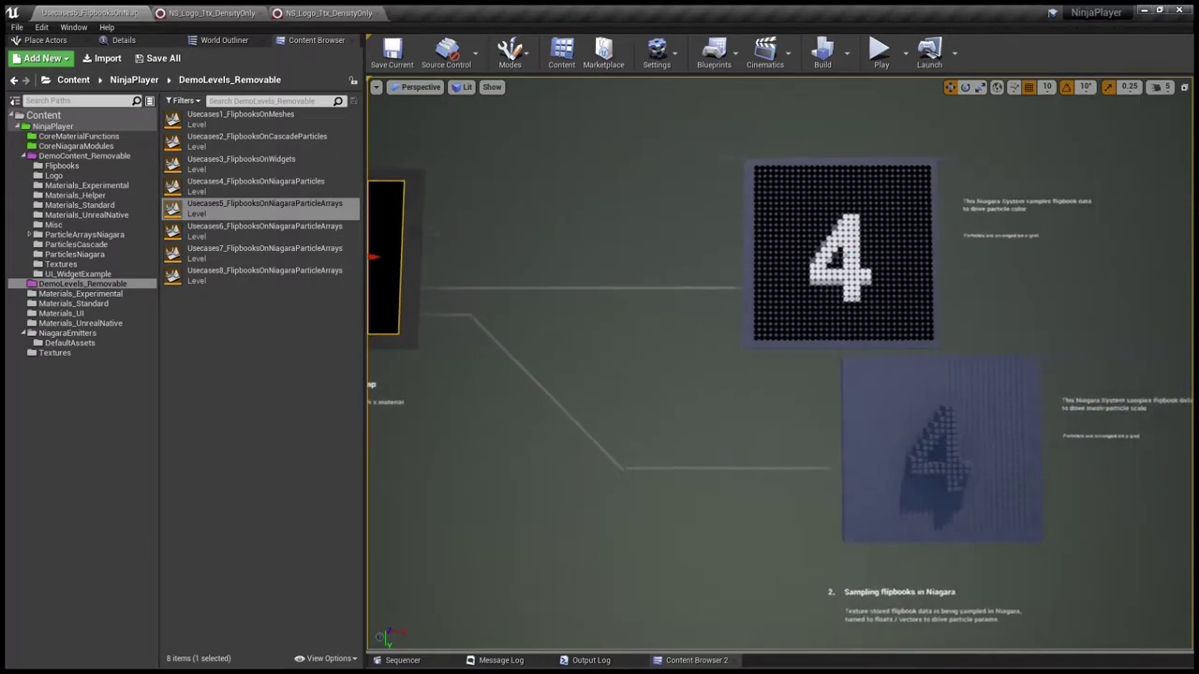
key(w)
right_drag(929, 208, 904, 206)
key(s)
right_drag(450, 200, 449, 199)
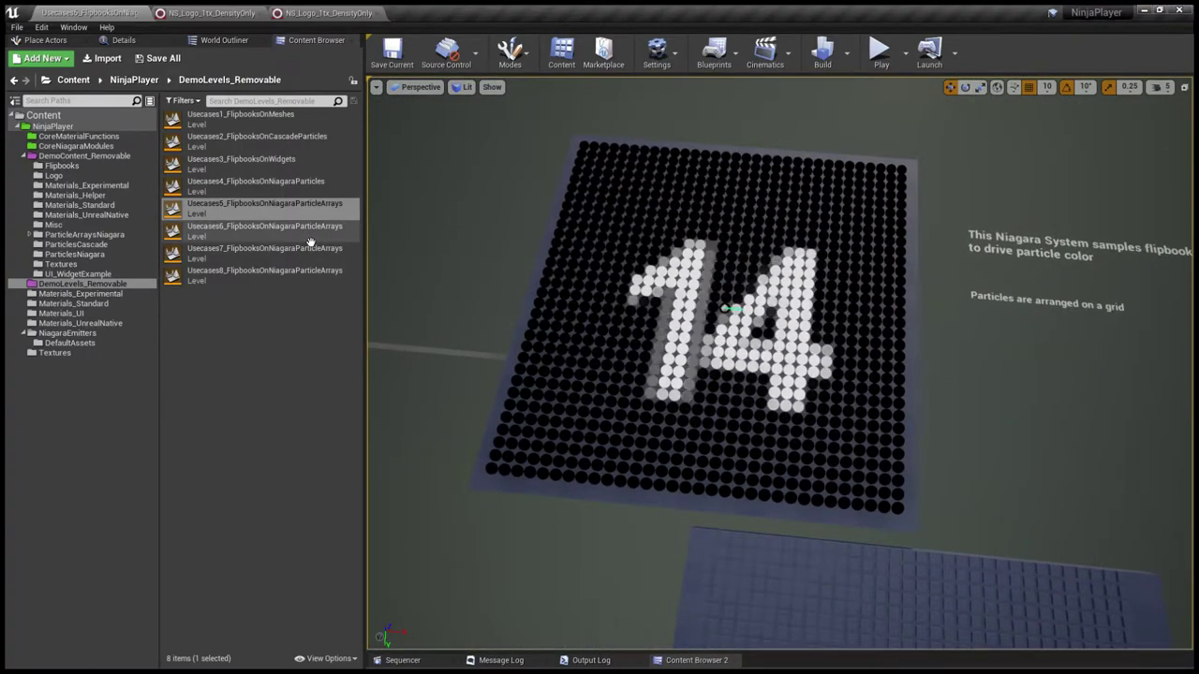
- Open the level Usecases6_FlipbooksOnNiagaraParticleArrays and select the curved mesh of the StaticMesh surface emitter example
click(214, 236)
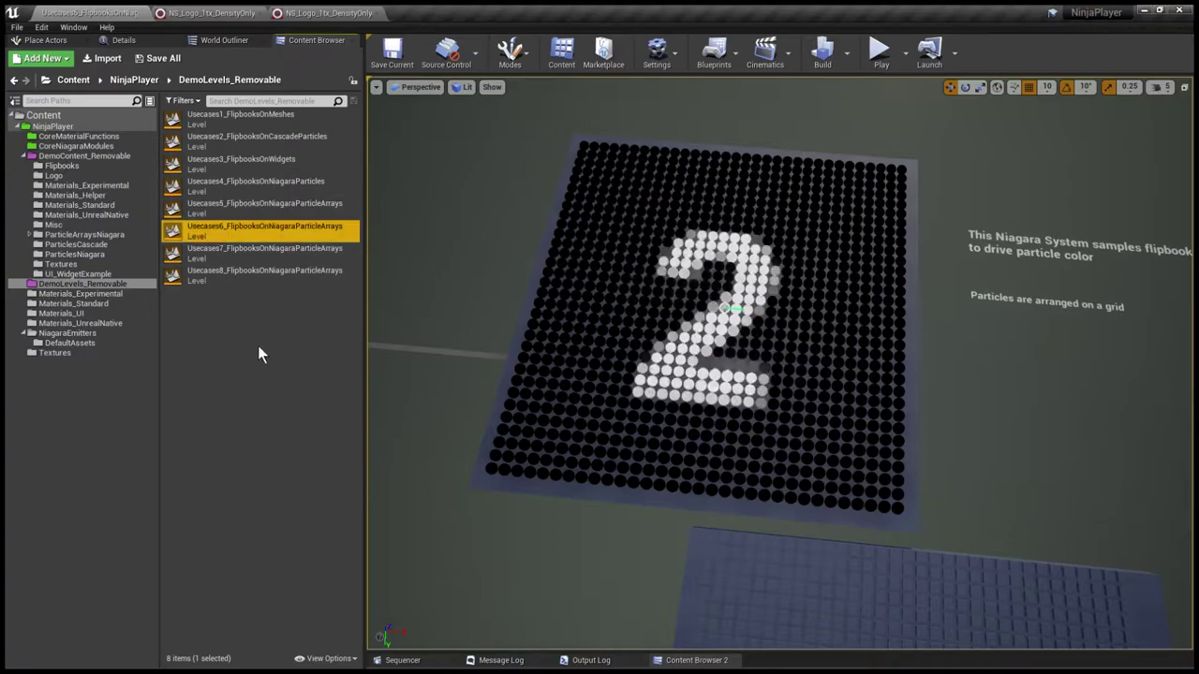
double_click(236, 237)
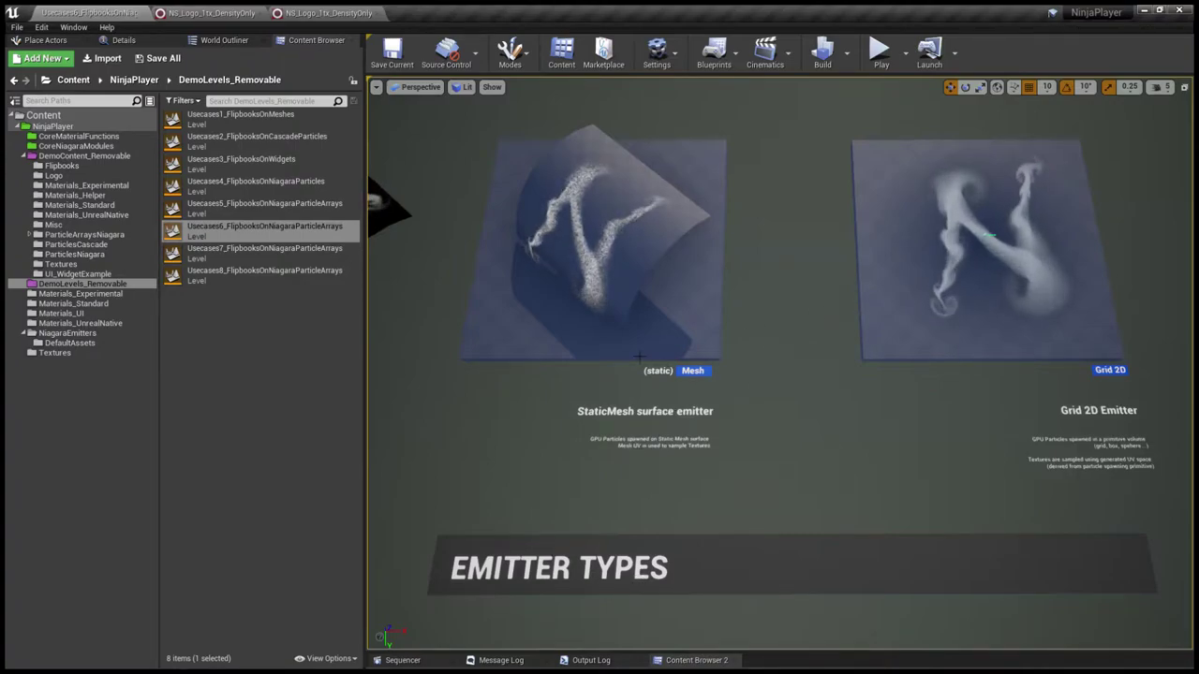
click(642, 262)
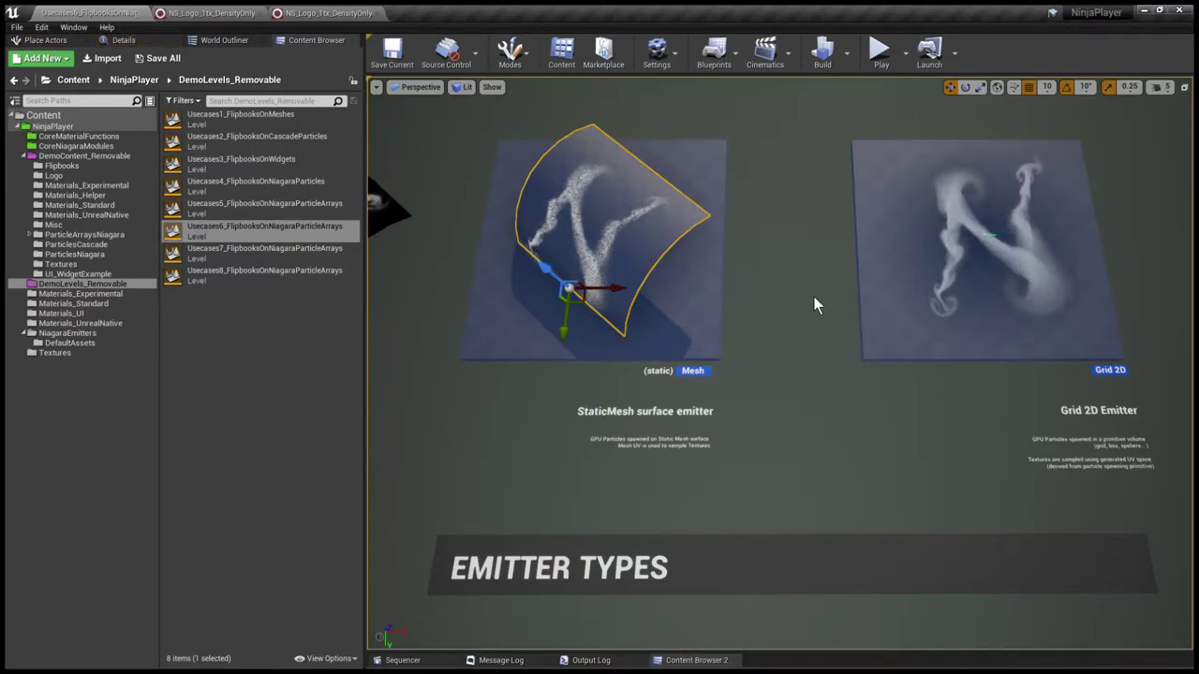
click(1024, 280)
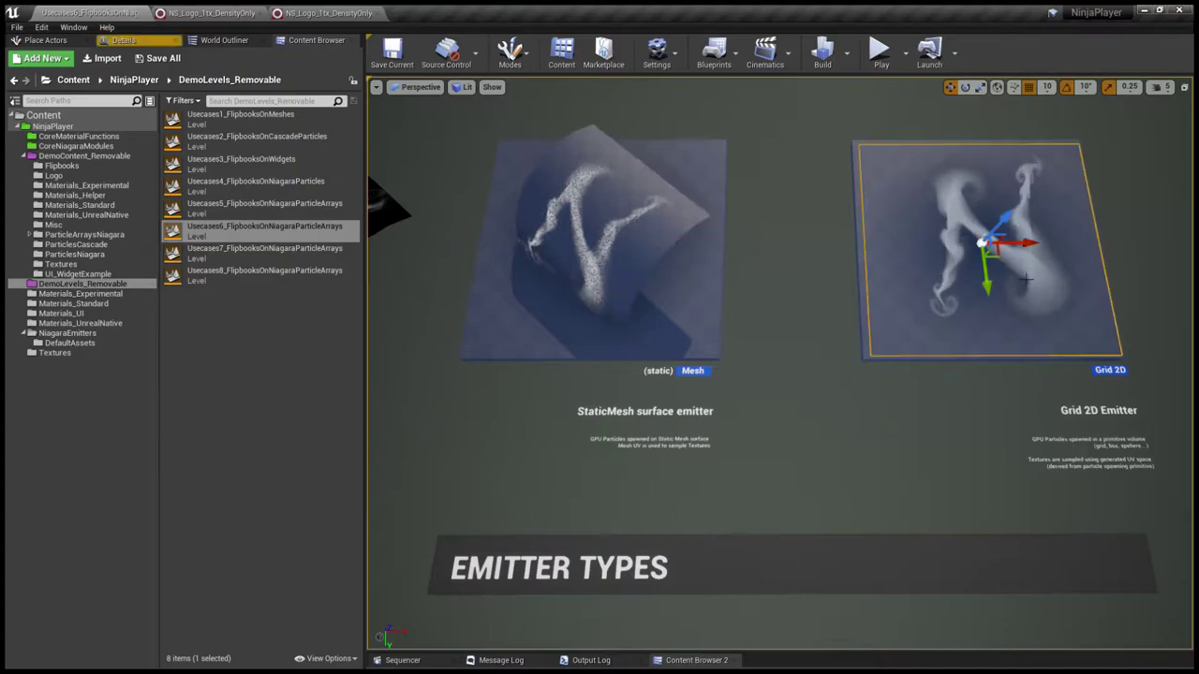
click(773, 273)
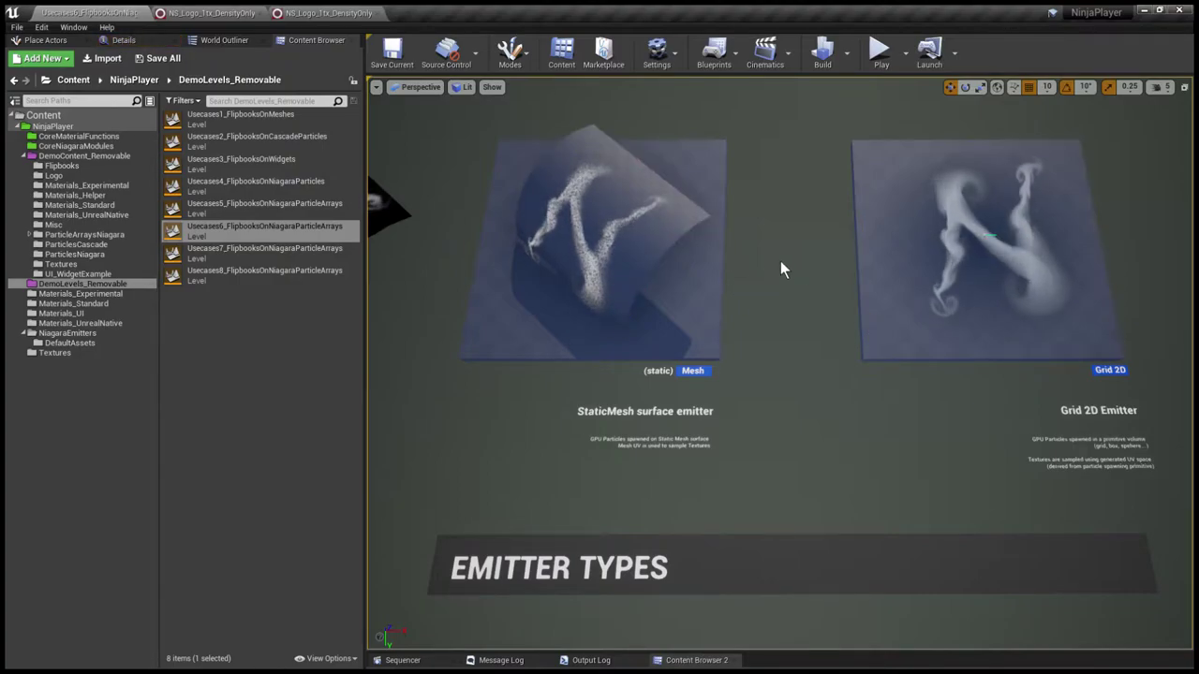
click(661, 247)
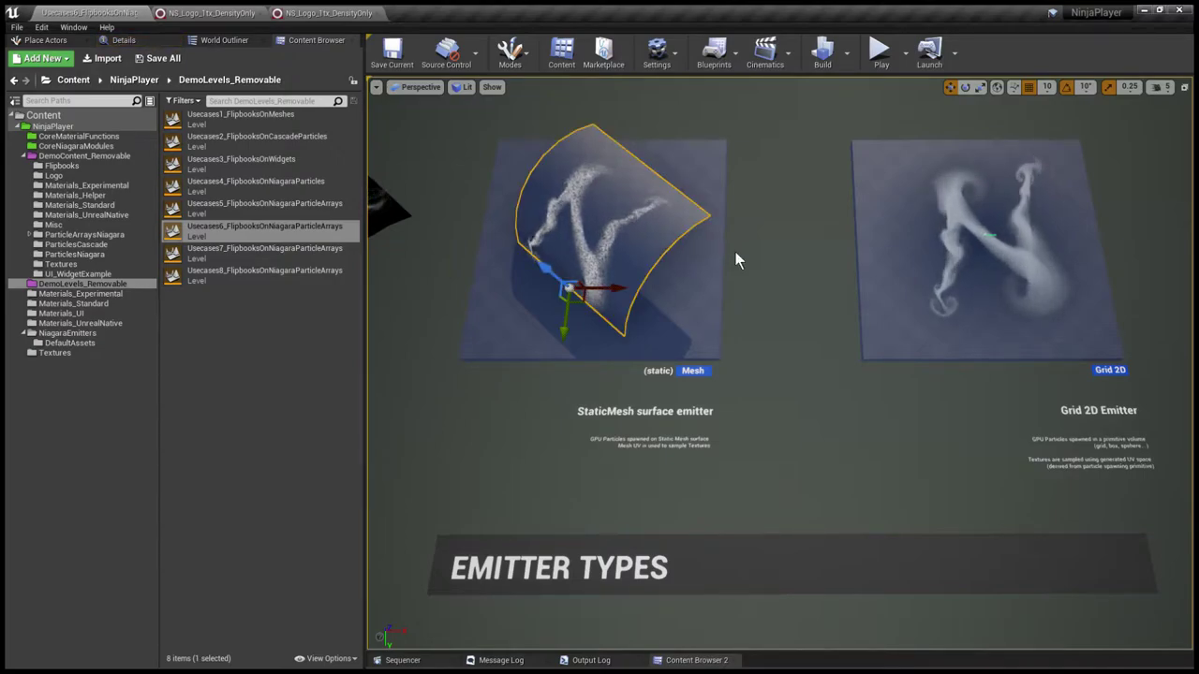
- Examine the flipbook playing on the flat plane next to its atlas texture
key(a)
right_drag(779, 363, 450, 305)
key(w)
key(s)
key(d)
key(d)
key(w)
key(Down)
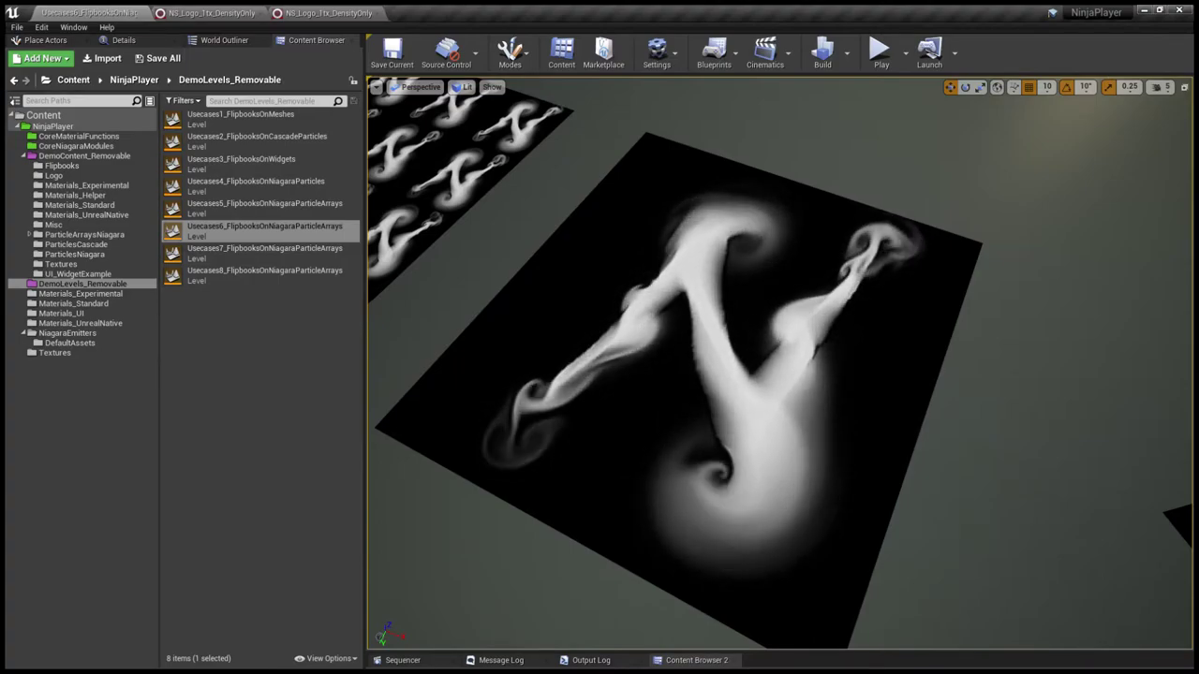
right_drag(450, 305, 477, 300)
key(a)
key(s)
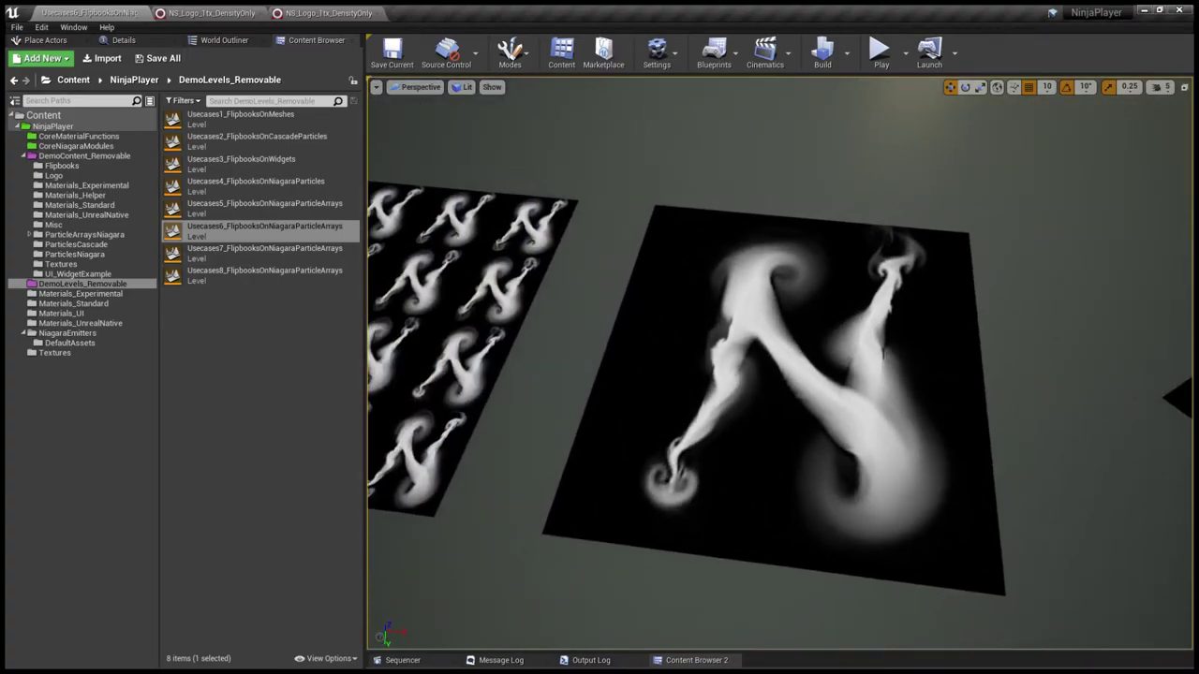
key(d)
key(w)
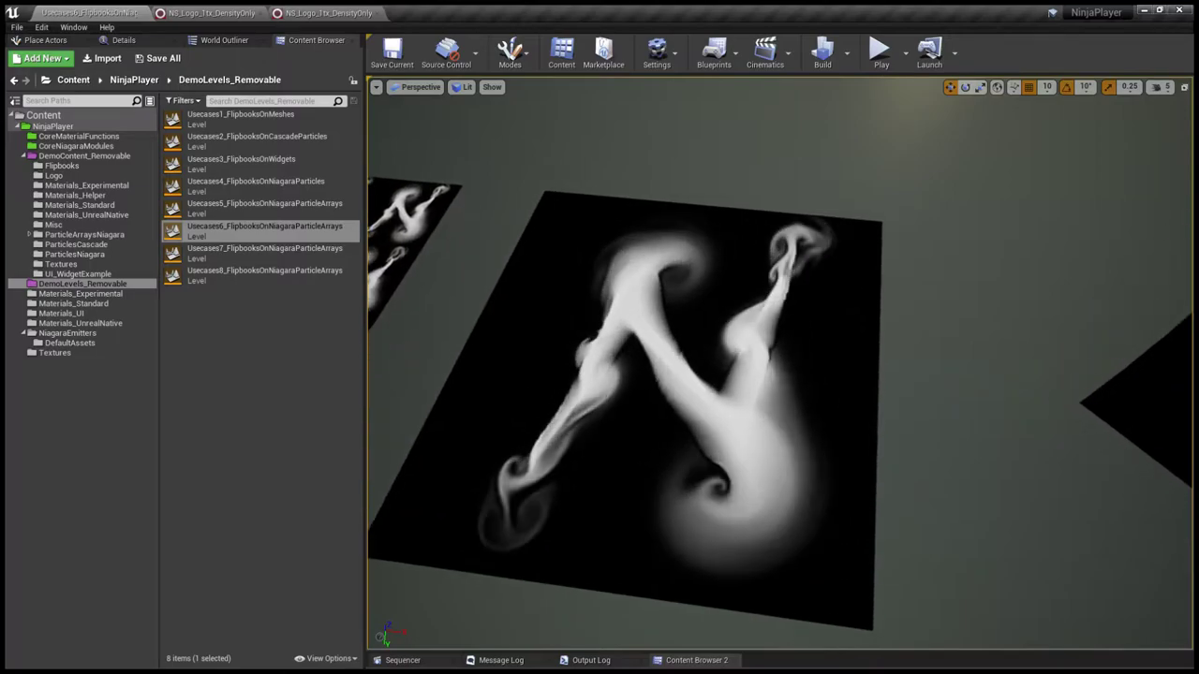
- Examine from several angles how the flipbook is mapped onto the curved mesh
key(d)
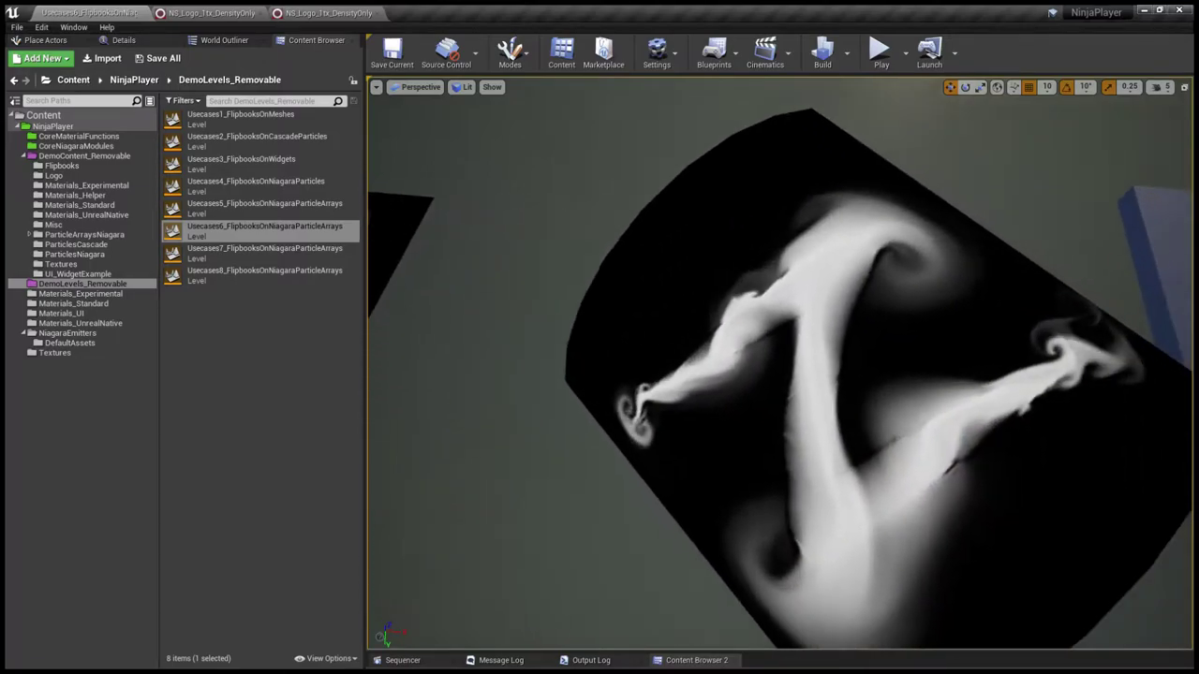
key(w)
key(w)
key(s)
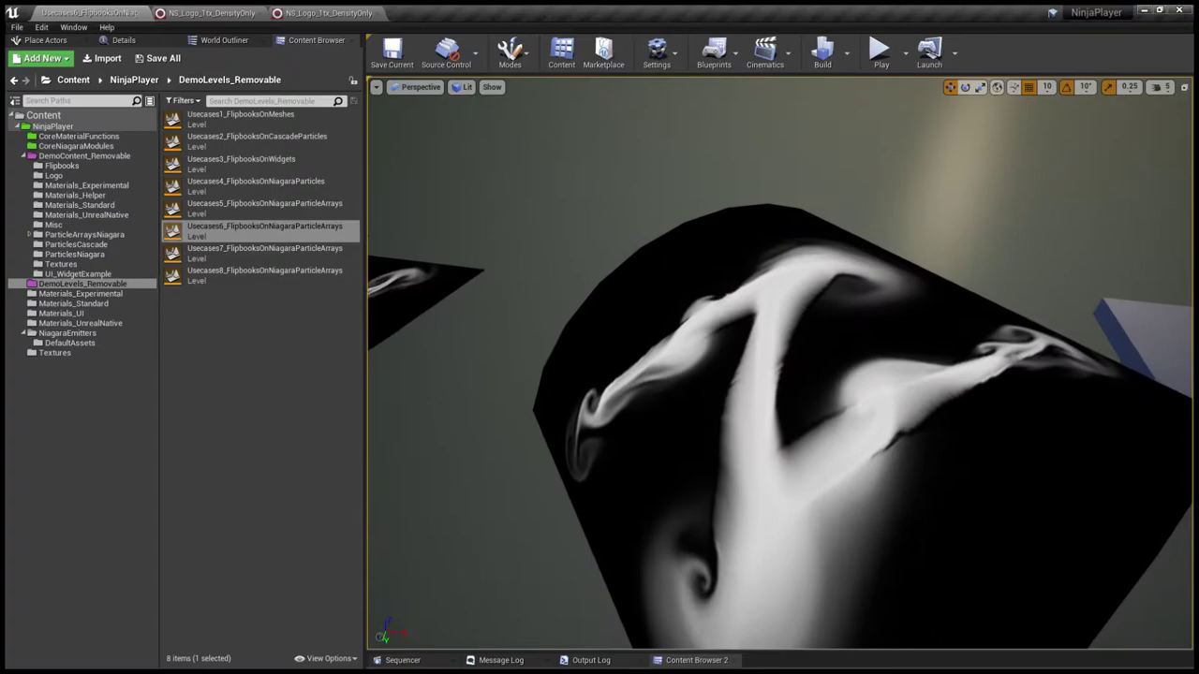
key(d)
key(w)
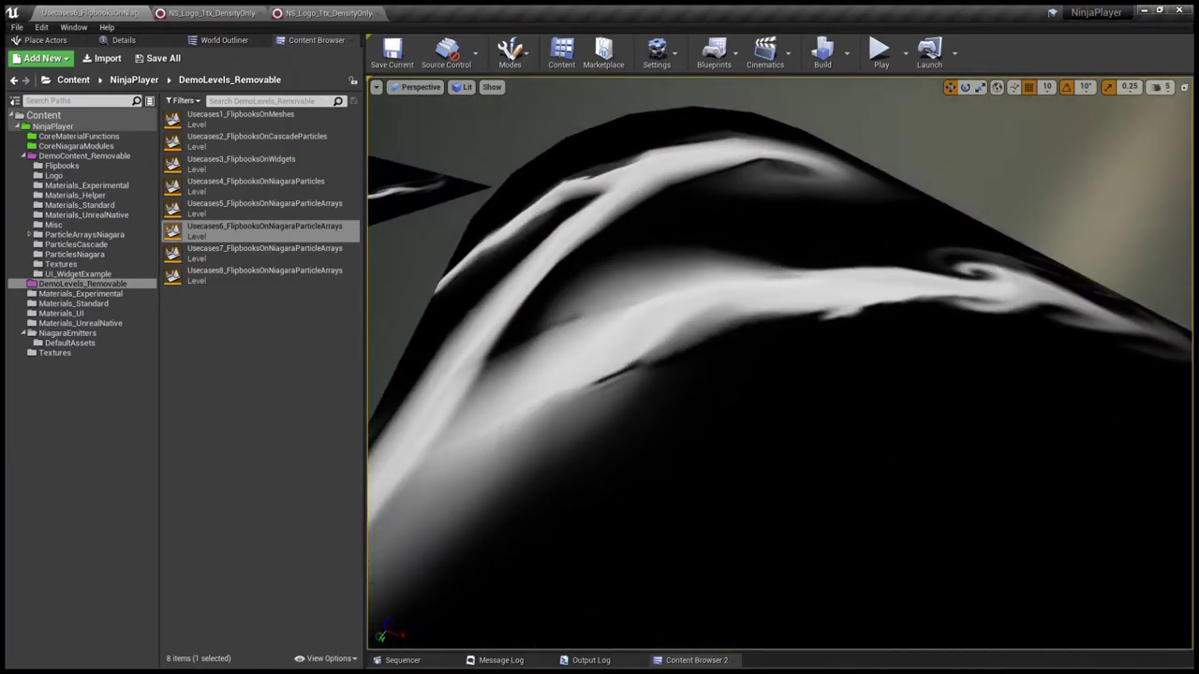
key(s)
middle_drag(740, 347, 783, 326)
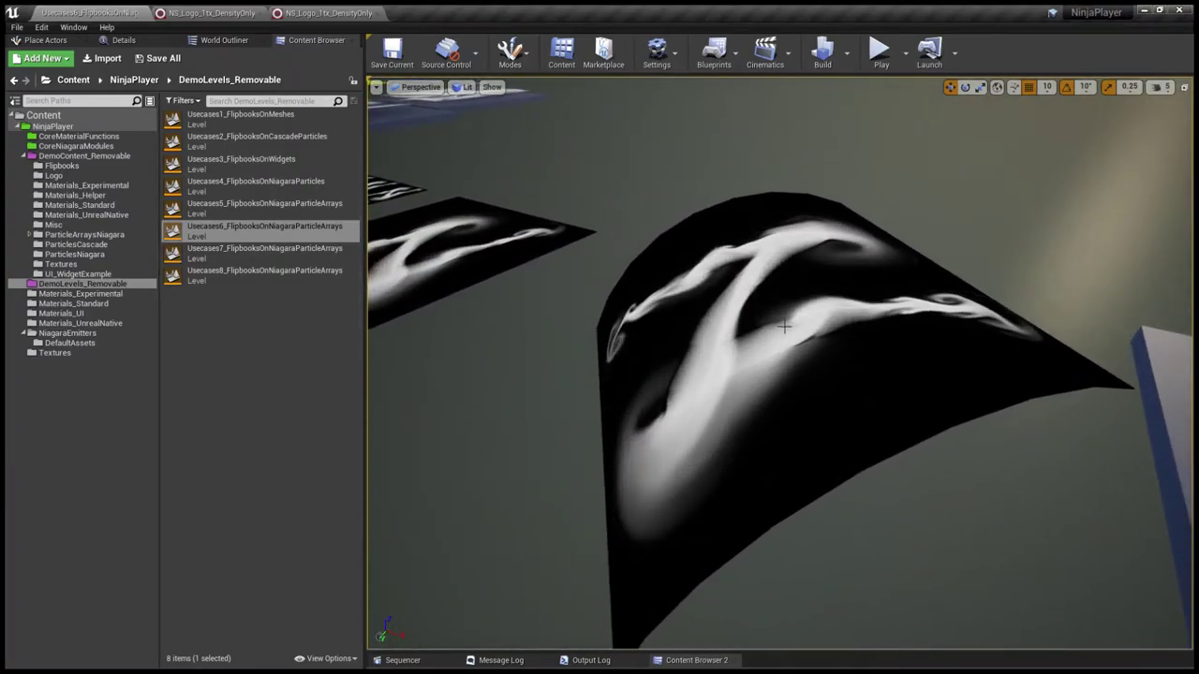
key(a)
right_drag(790, 318, 946, 333)
key(w)
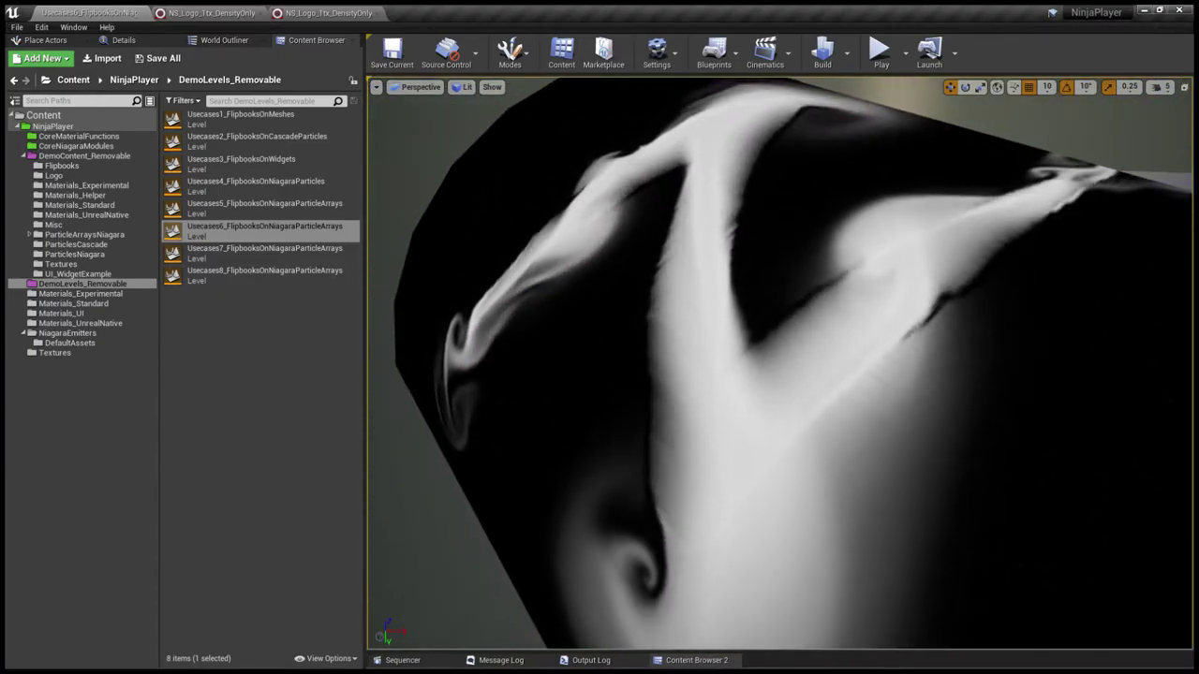
key(s)
- Compare the curved flipbook mesh with the particles of the StaticMesh surface emitter
key(d)
key(s)
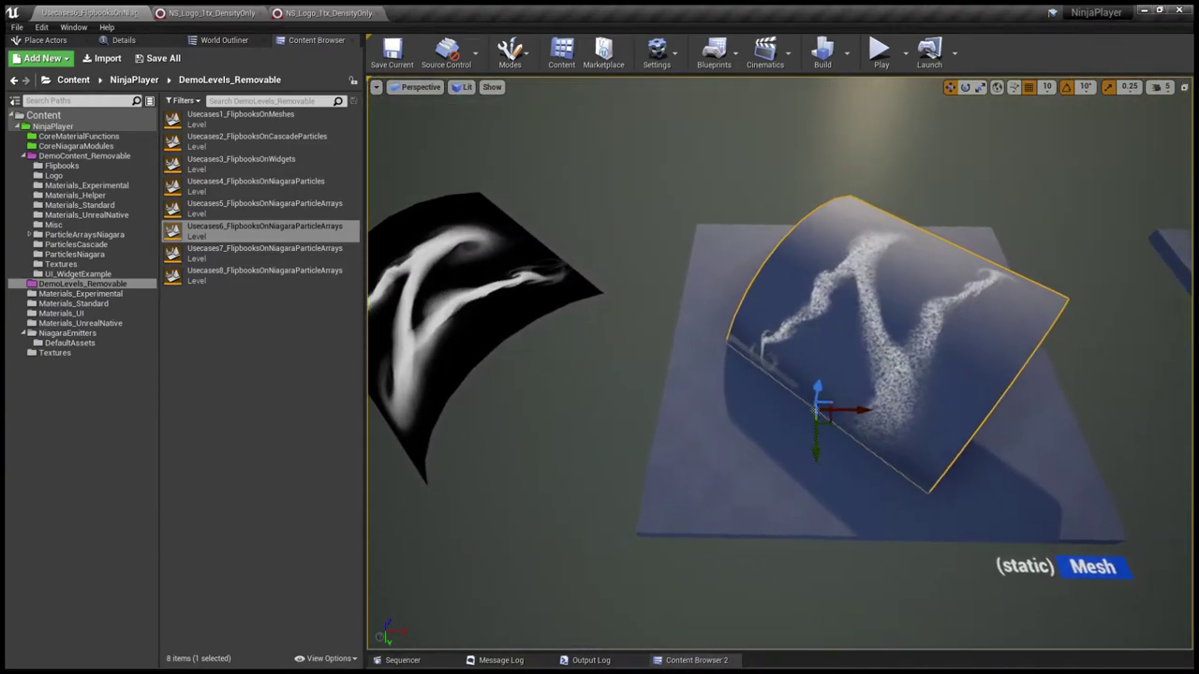
key(d)
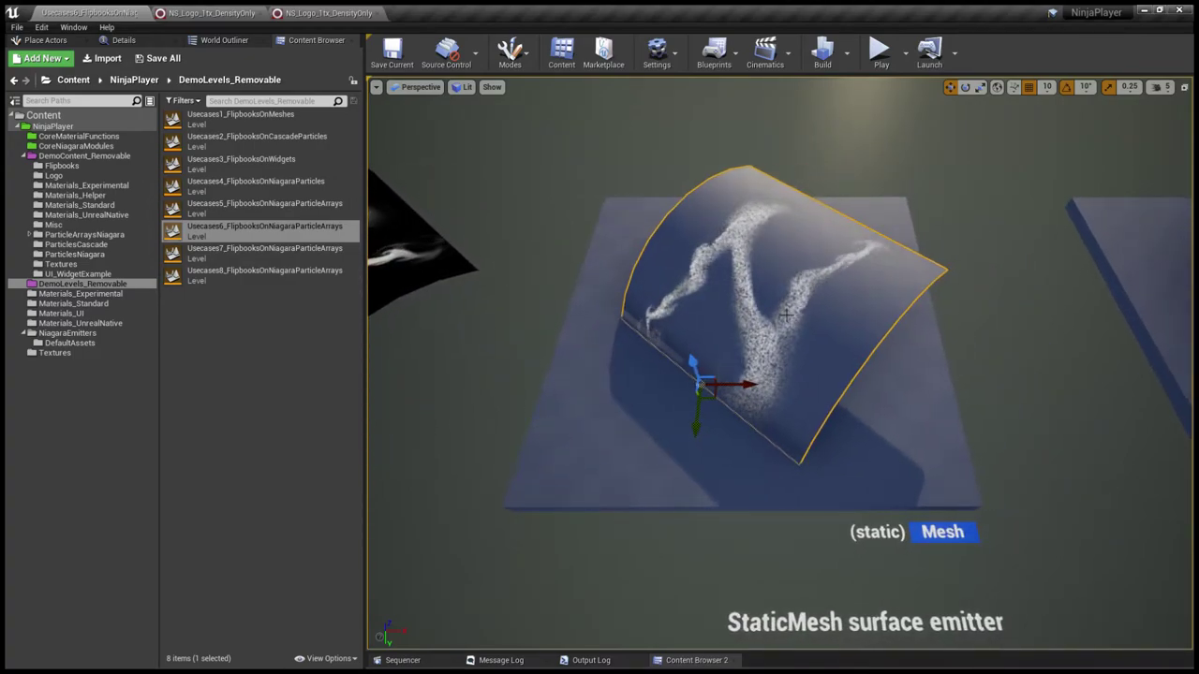
key(Right)
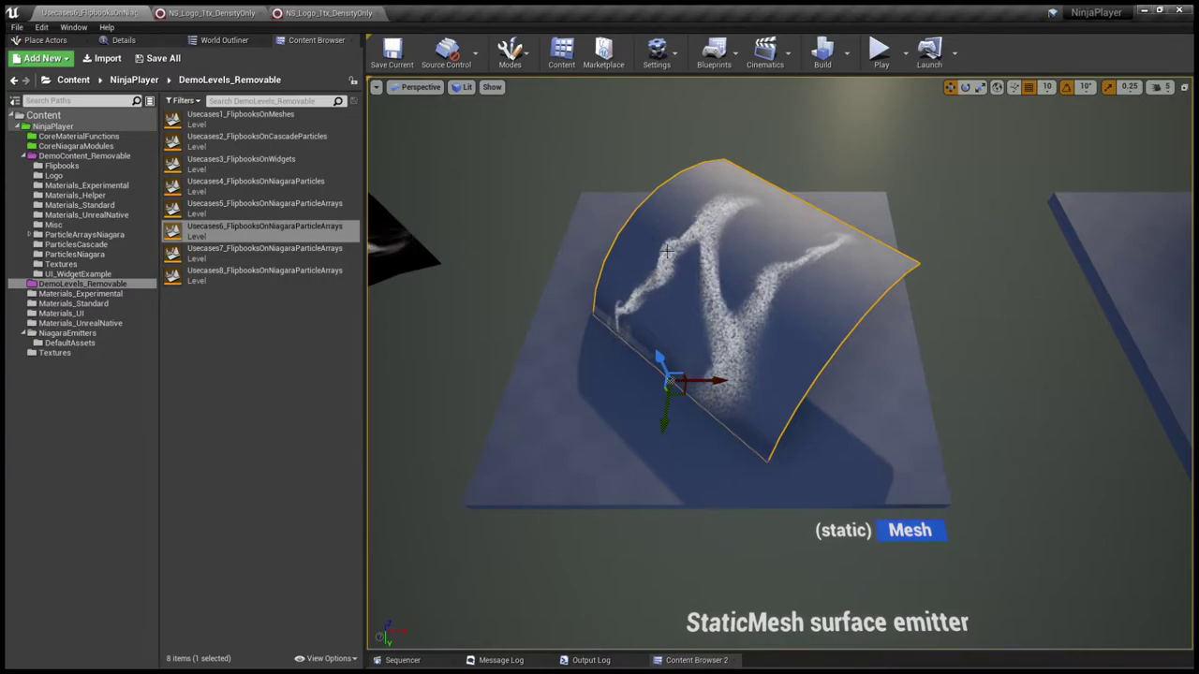
- Switch to the NS_Logo_1tx_DensityOnly_SampleStaticMesh2 system and review the two NM Ninja Flipbook Player modules, including the first one's UV input
click(234, 14)
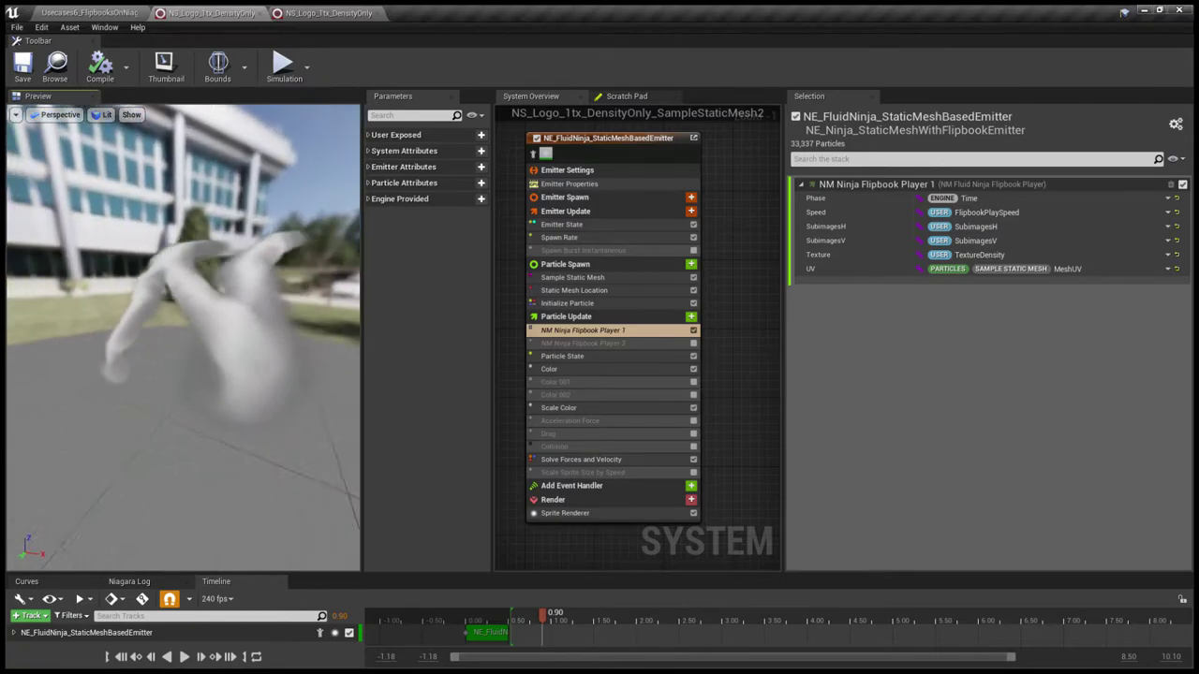
click(646, 342)
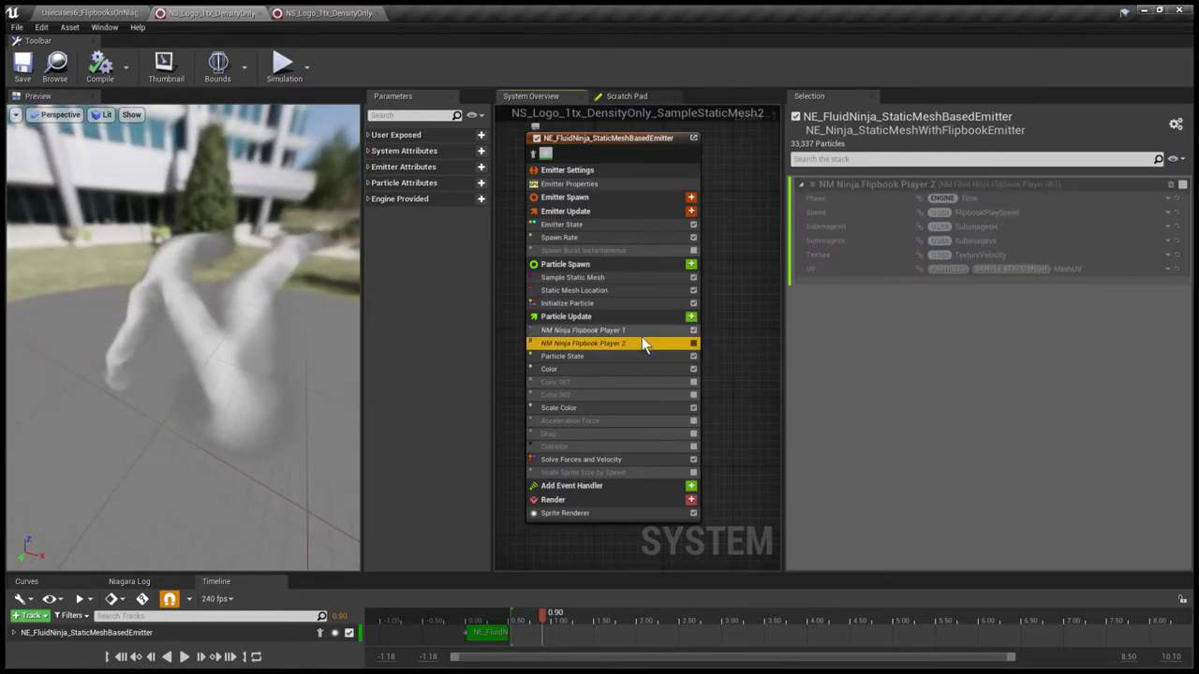
click(642, 333)
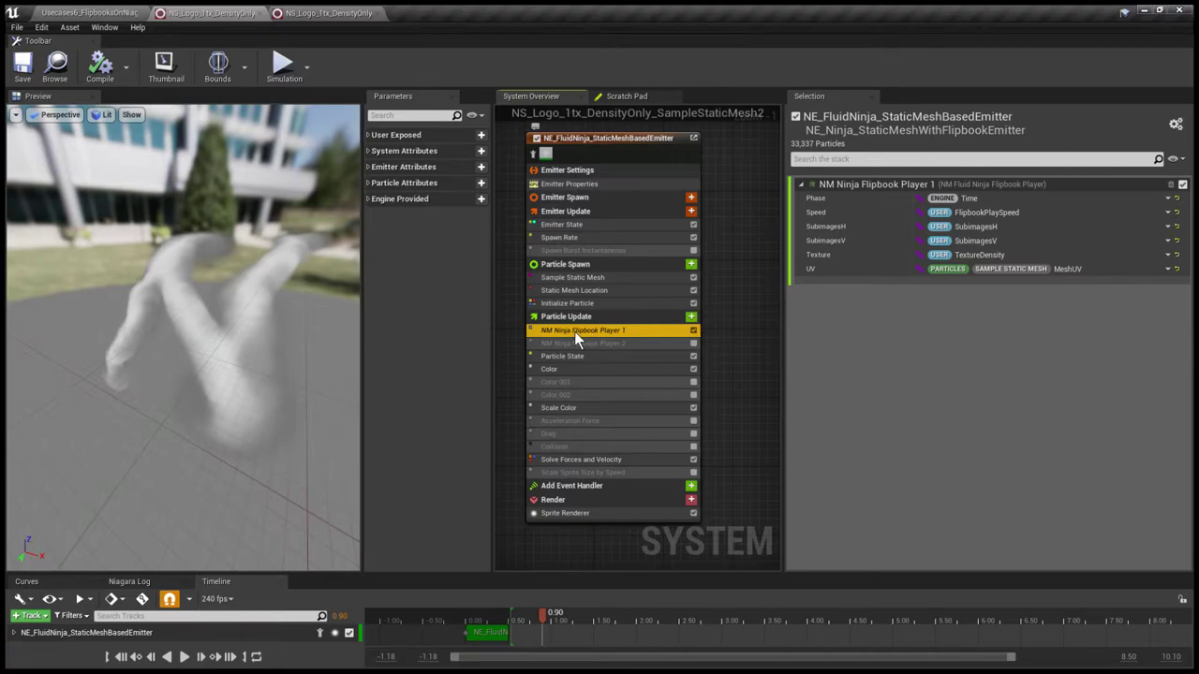
click(599, 343)
click(600, 332)
click(821, 272)
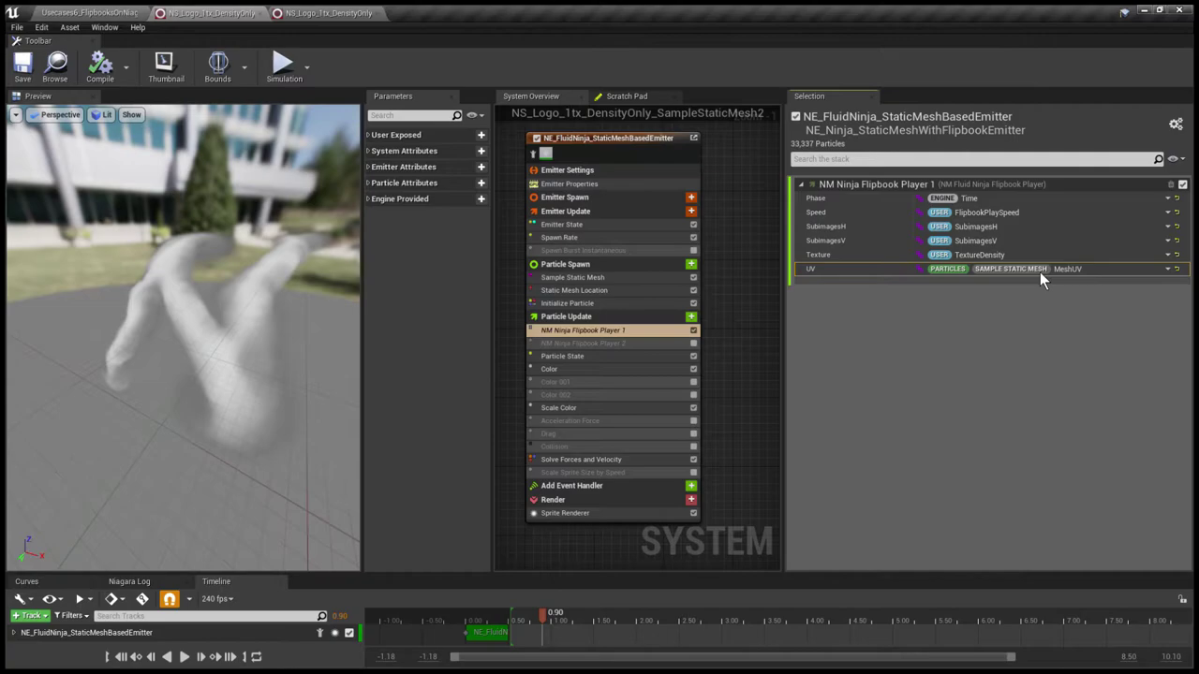
- Review the Sample Static Mesh and Static Mesh Location modules under Particle Spawn
click(613, 293)
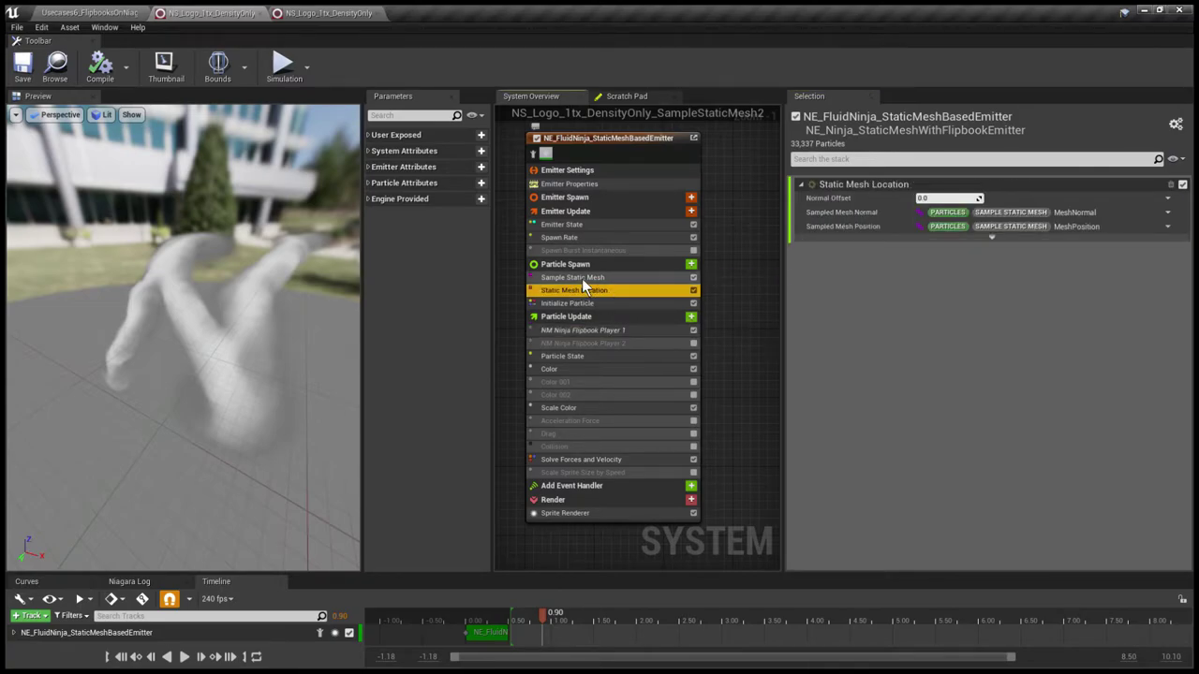
click(582, 278)
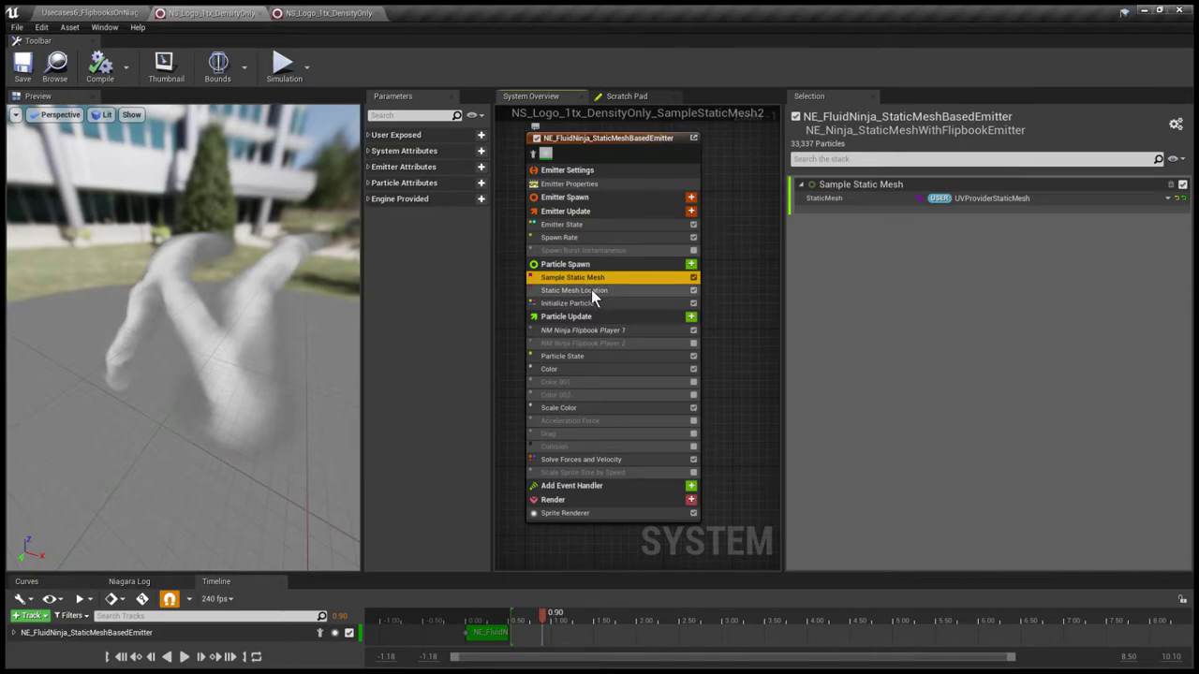
click(592, 292)
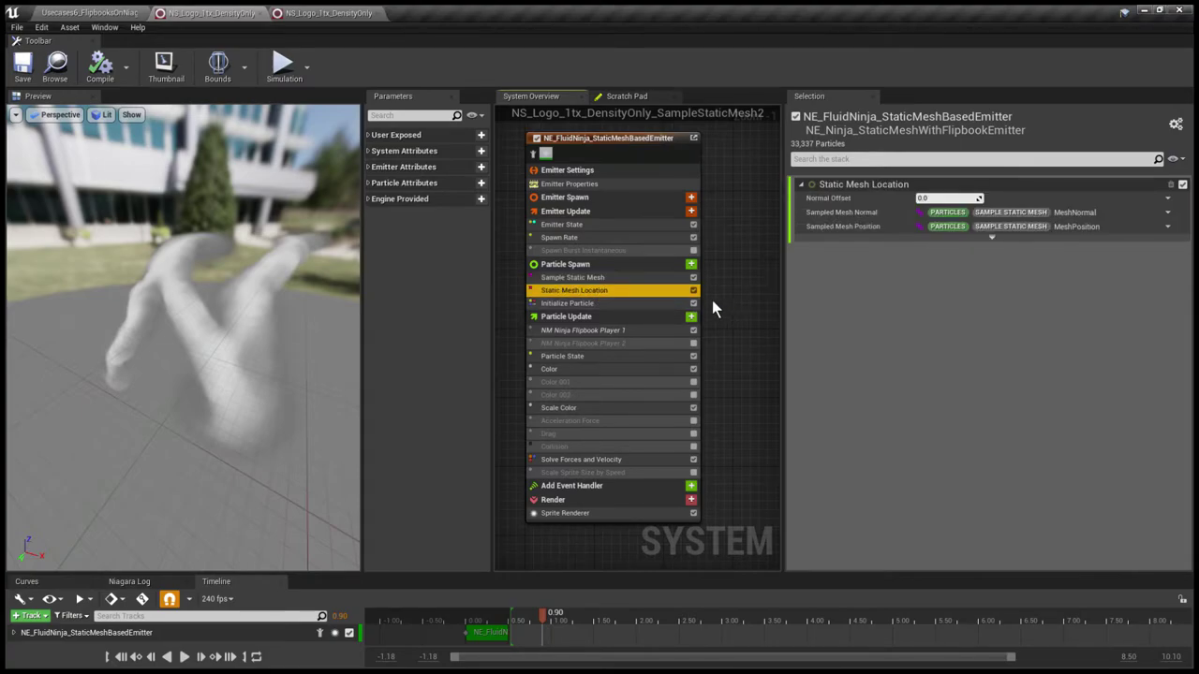
click(604, 278)
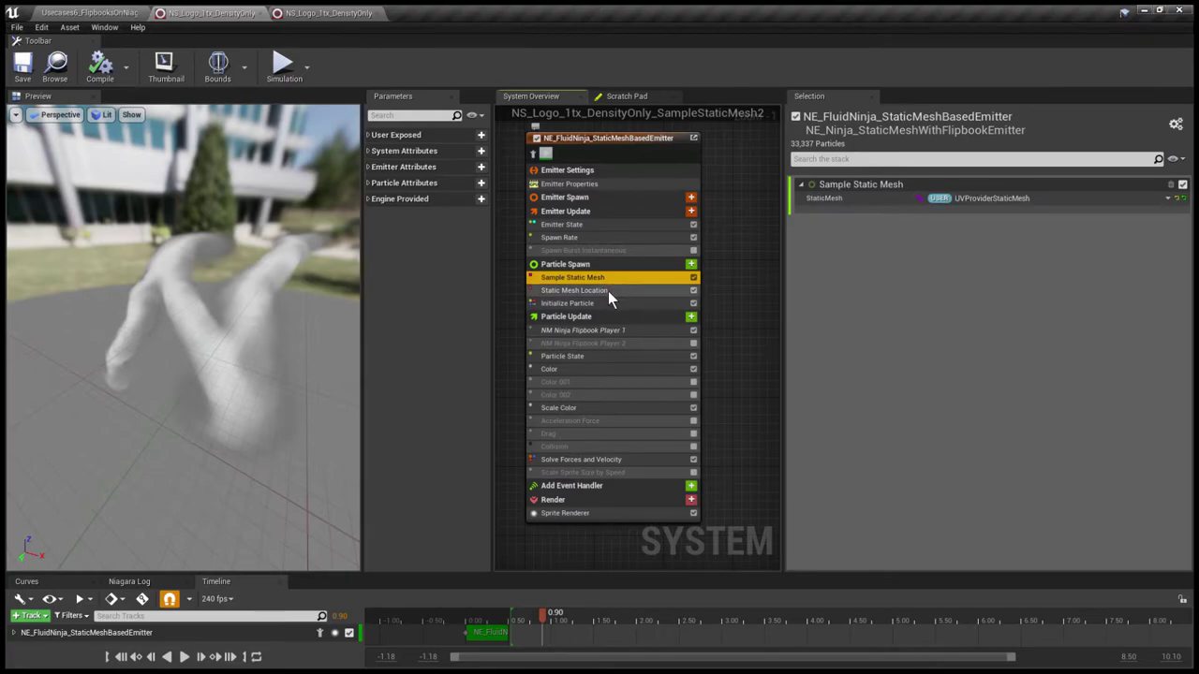
click(606, 291)
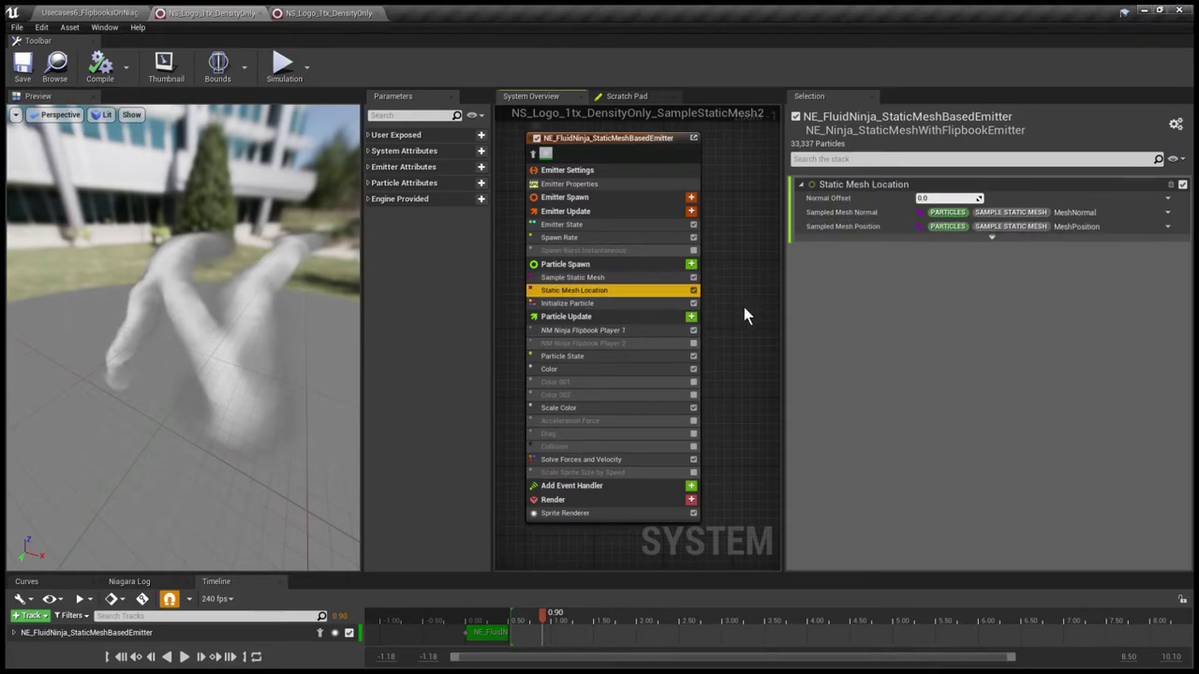
- Inspect the previewed particles closely, and check the UV input of NM Ninja Flipbook Player 1 after the Static Mesh Location module
drag(173, 305, 253, 323)
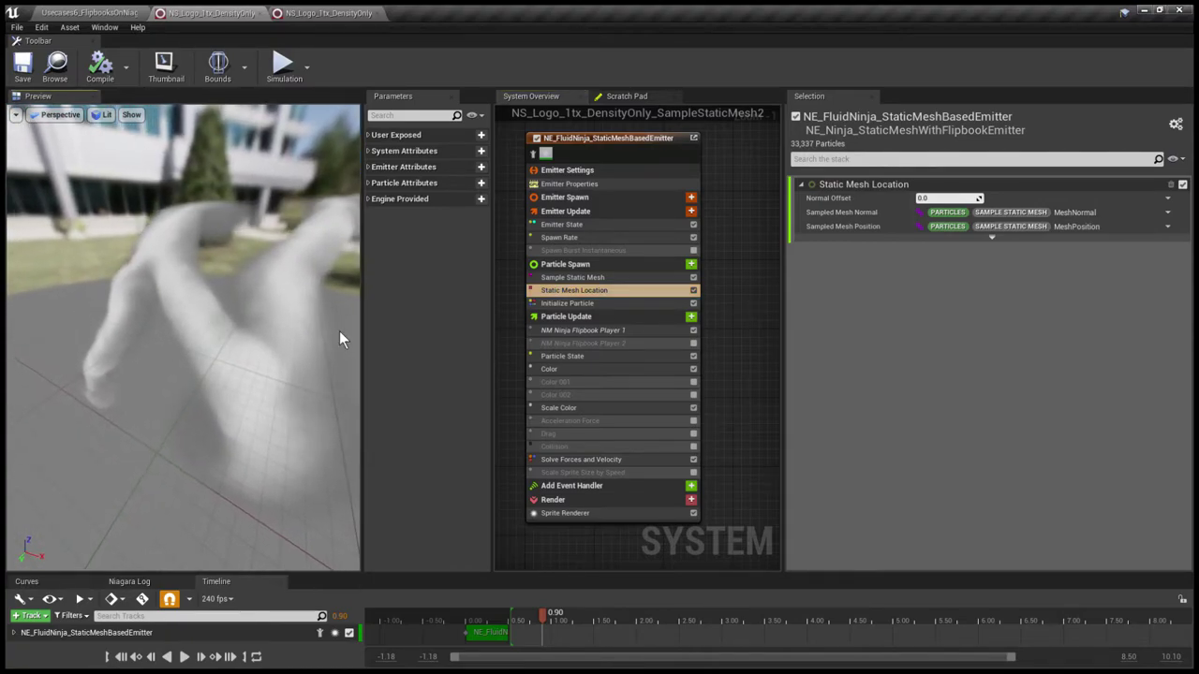
click(611, 294)
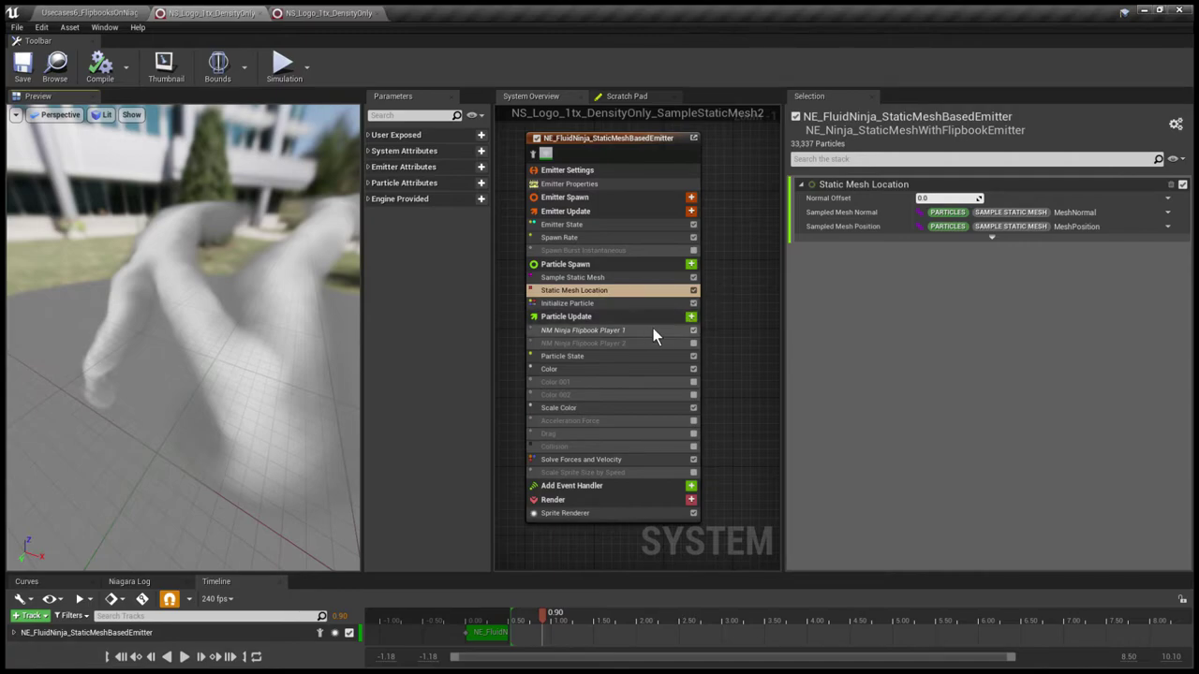
click(622, 333)
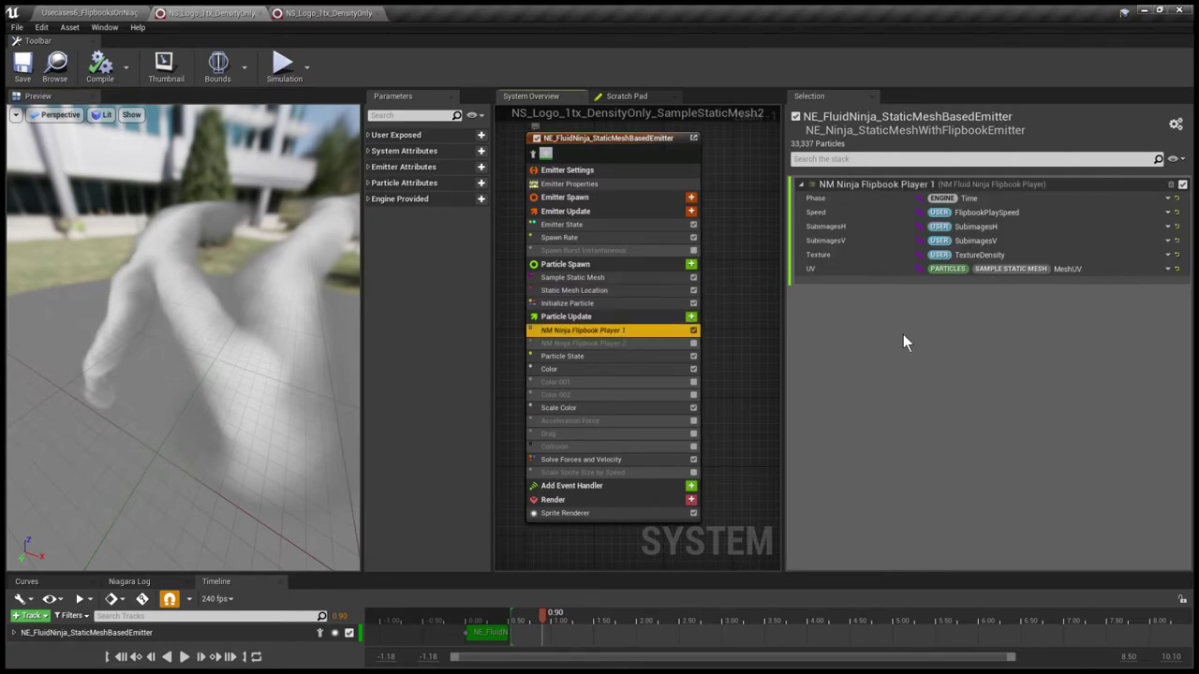
click(1027, 272)
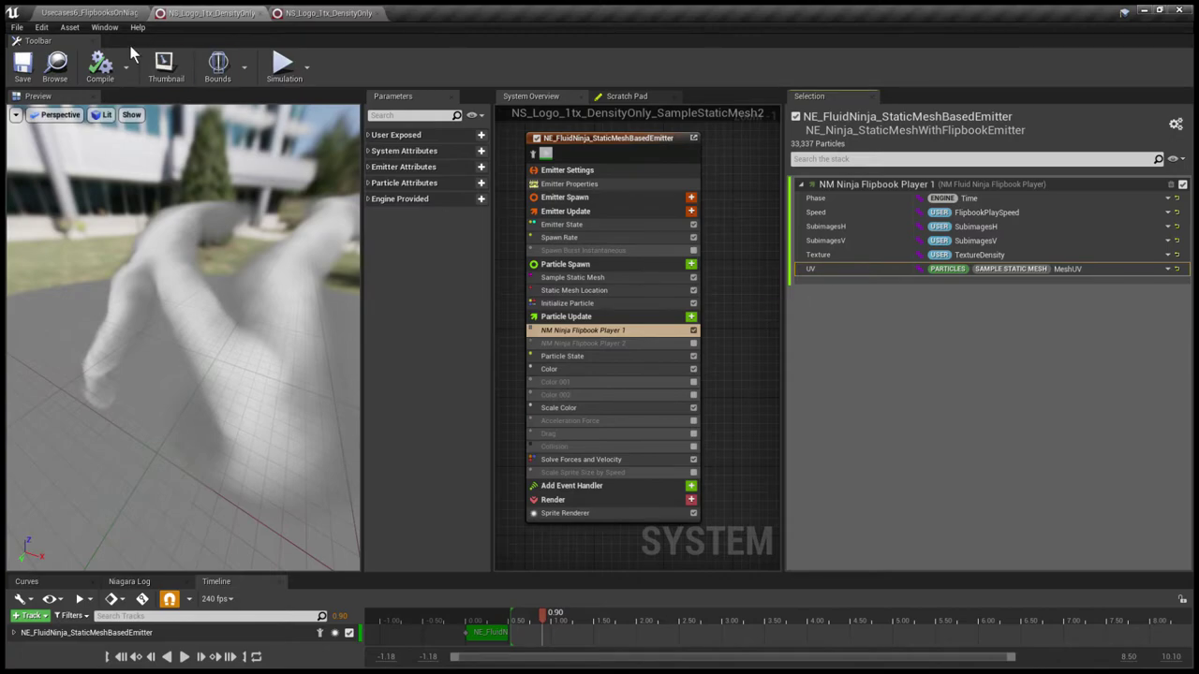
- Return to the Usecases6 level, move over to the Grid 2D Emitter example and select its particle system
click(81, 13)
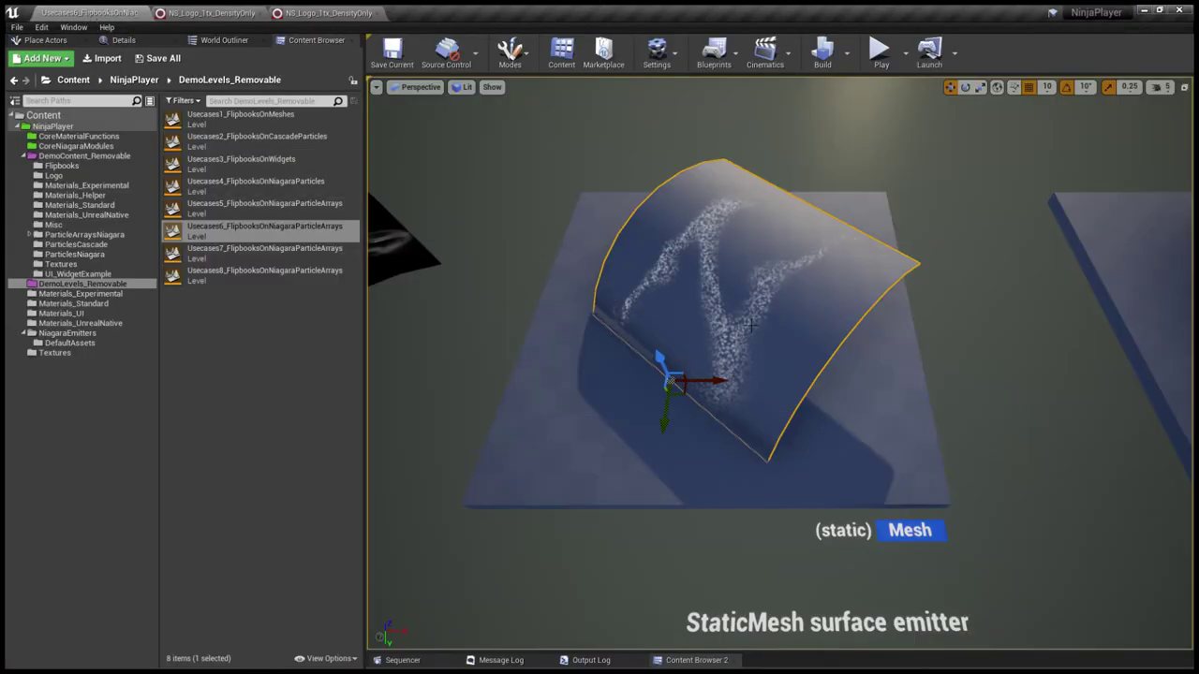
key(d)
right_drag(769, 326, 808, 331)
key(w)
key(s)
key(d)
key(w)
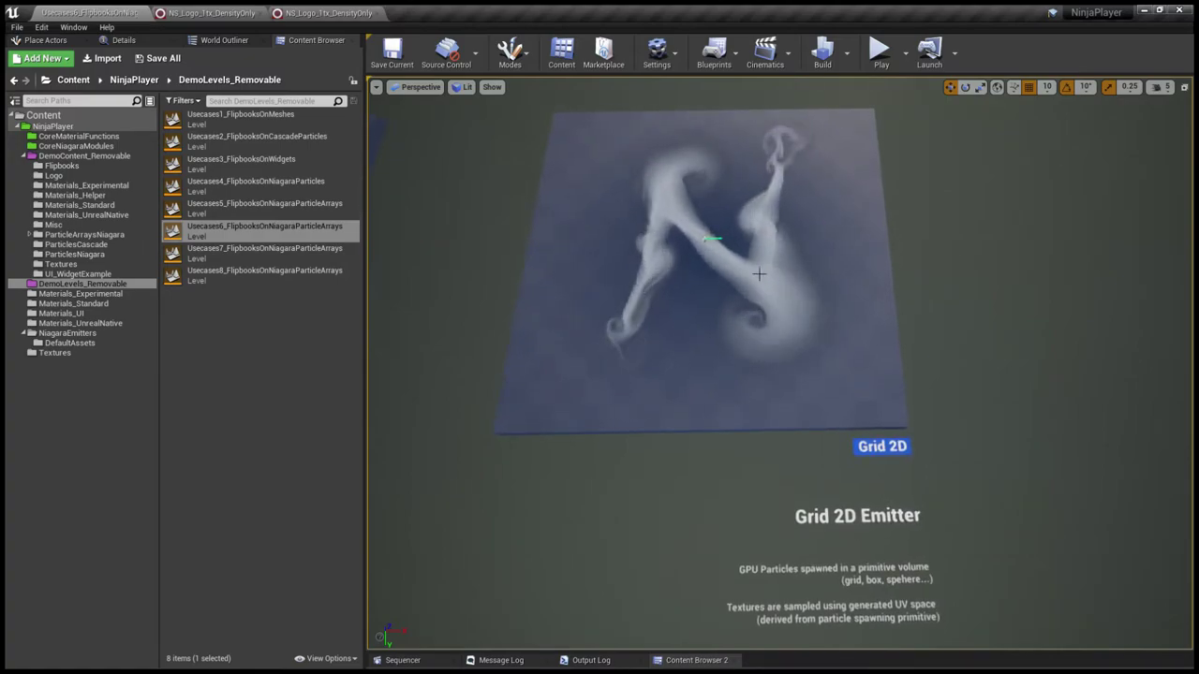
click(726, 250)
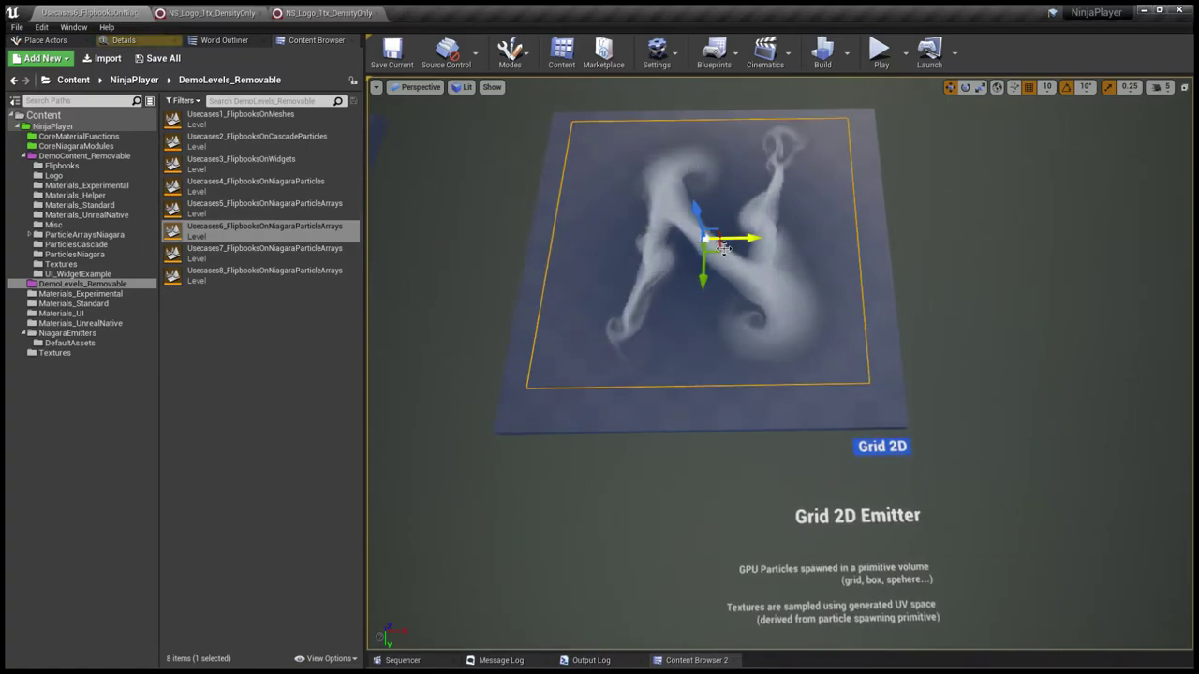
click(391, 52)
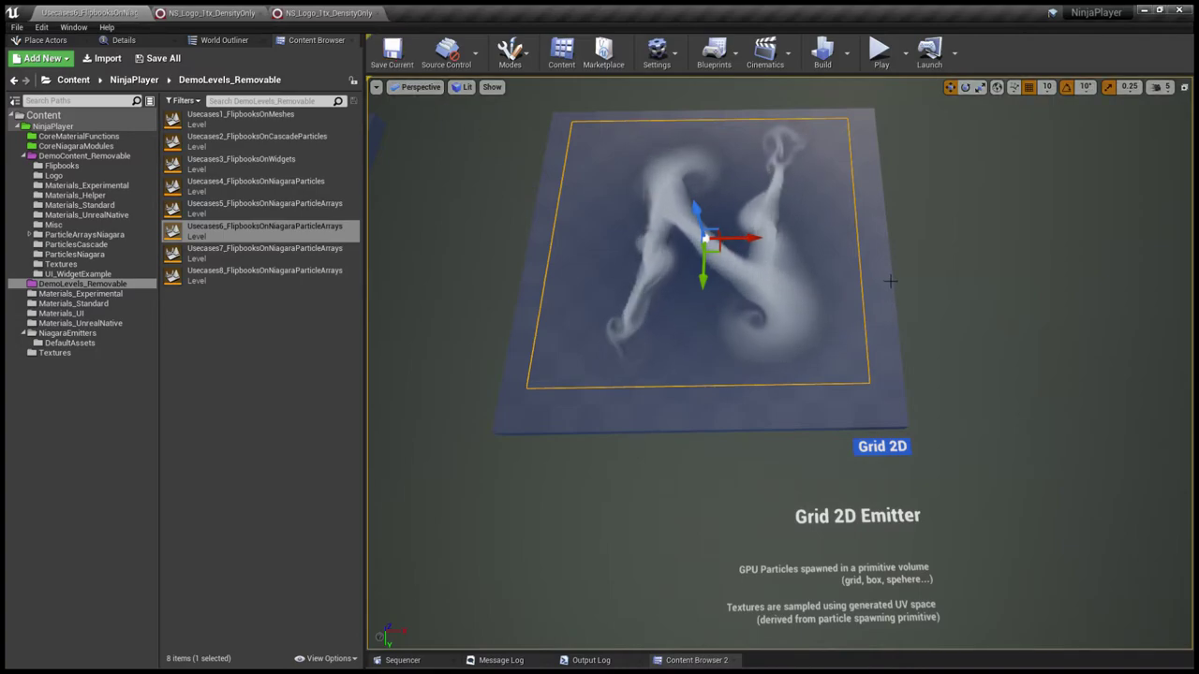
- Switch to the NS_Logo_1tx_DensityOnly_v2 system, inspect its previewed particle grid and review the Spawn Particles in Grid module's settings
click(316, 15)
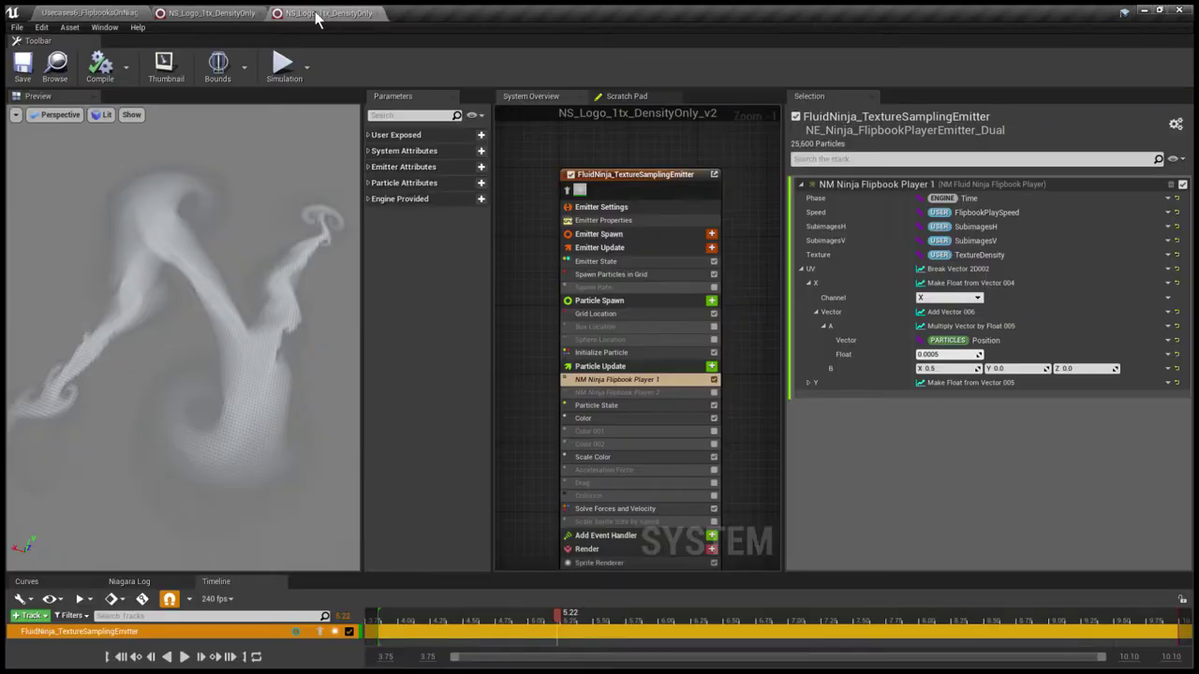
right_drag(192, 274, 192, 366)
mouse_move(258, 240)
right_down()
mouse_move(257, 300)
mouse_move(265, 234)
right_up()
scroll(254, 263, down, 5)
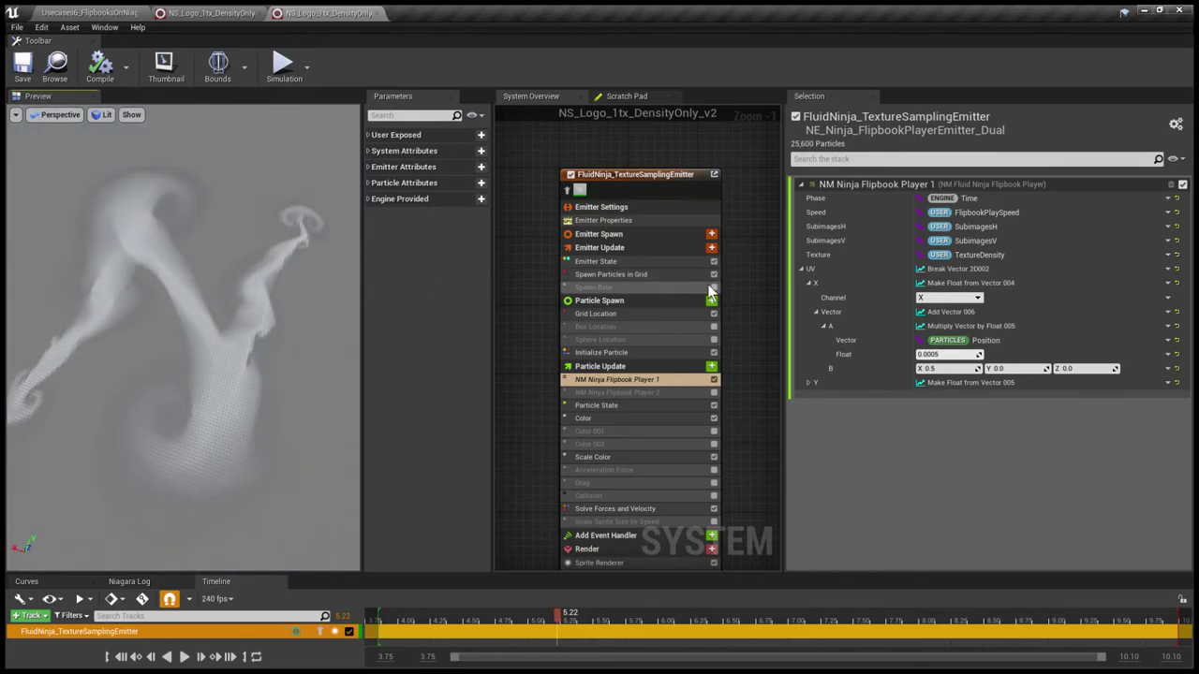
click(647, 274)
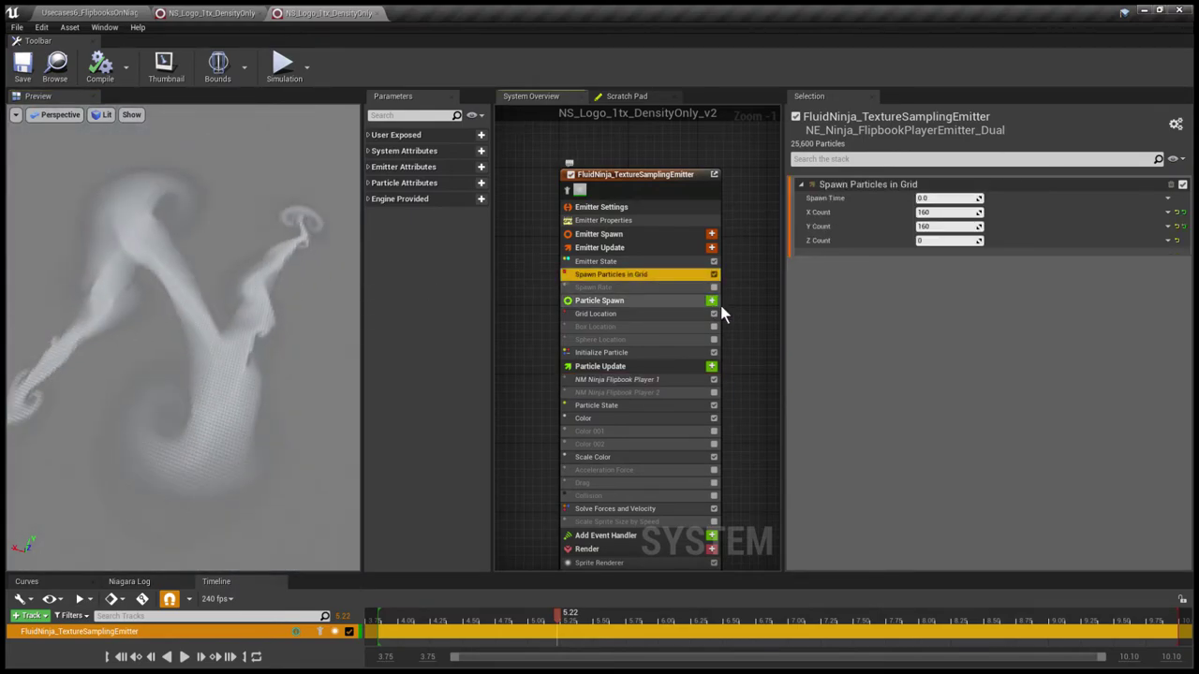
right_drag(744, 313, 734, 270)
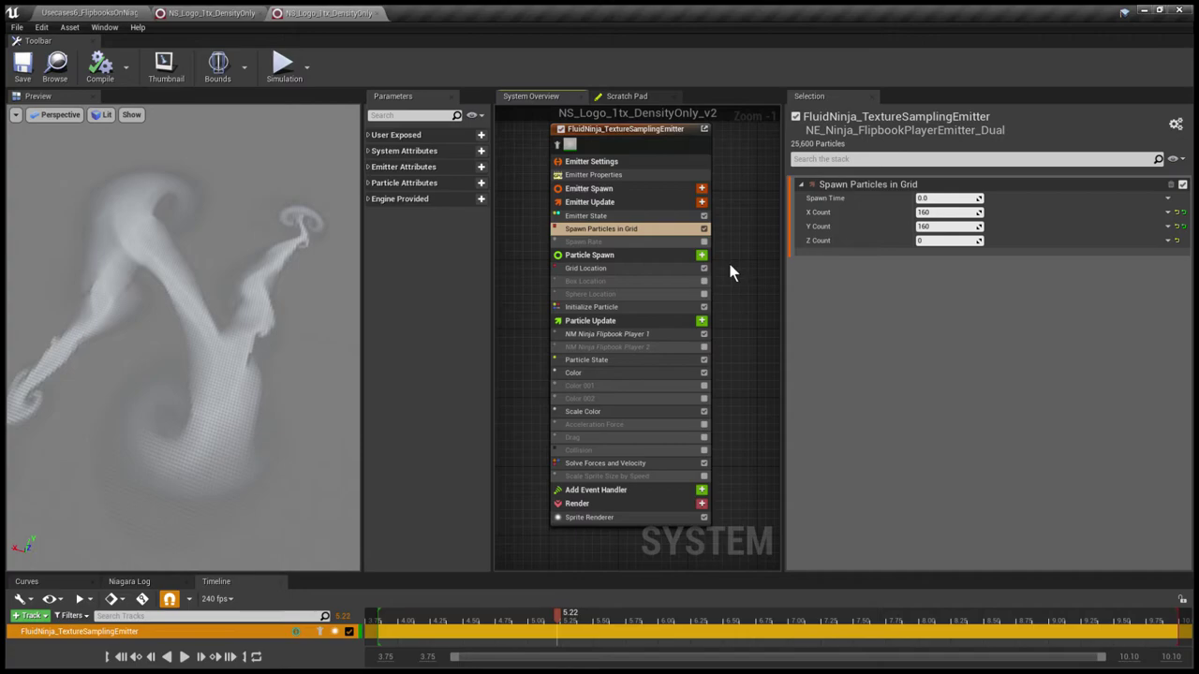
- Examine how NM Ninja Flipbook Player 1 builds its UV input from particle position, and view the whole logo in the preview
click(642, 336)
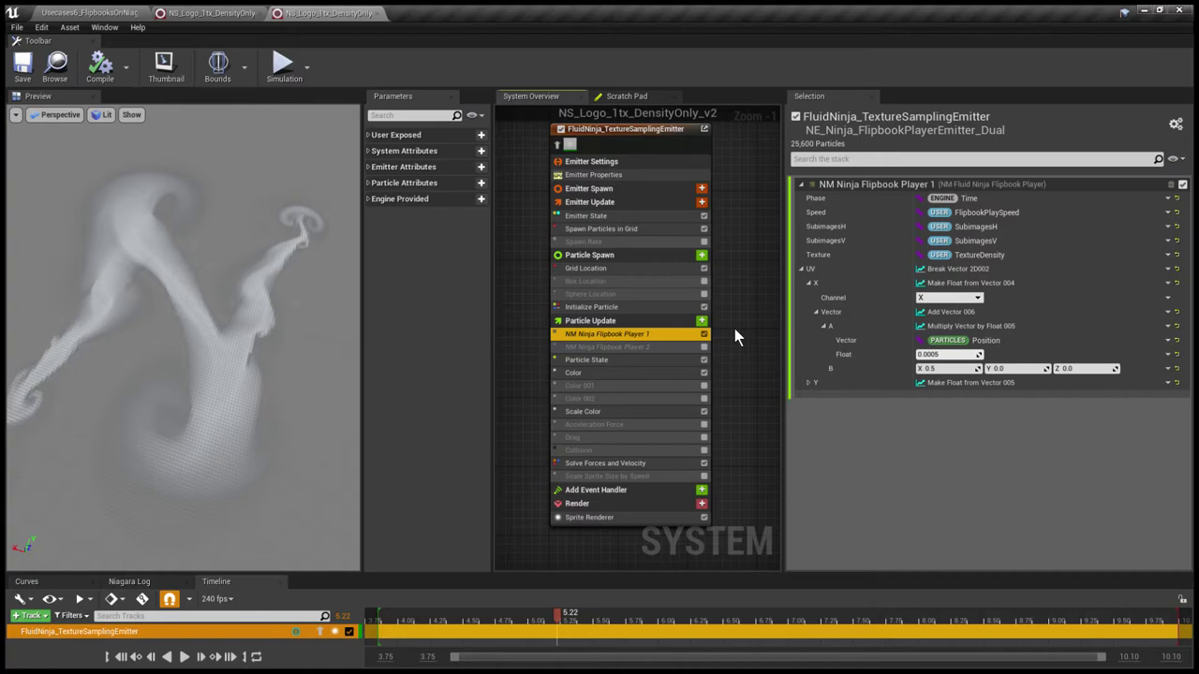
click(800, 270)
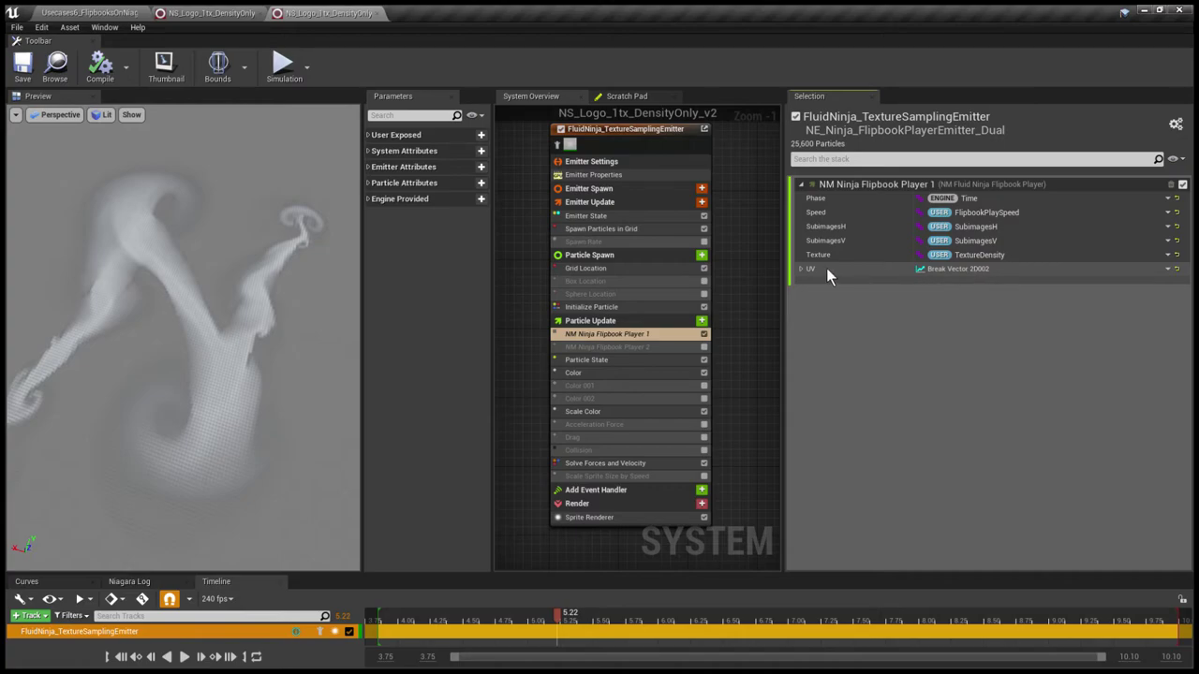
click(801, 270)
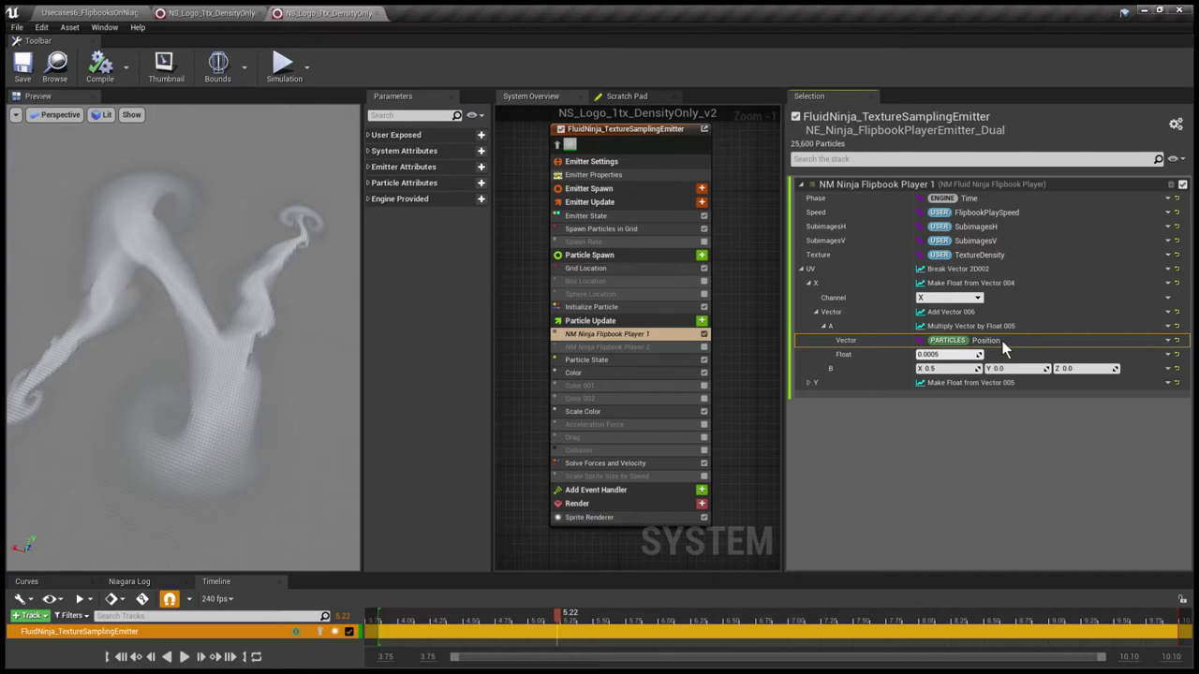
right_drag(209, 280, 209, 183)
scroll(214, 286, down, 6)
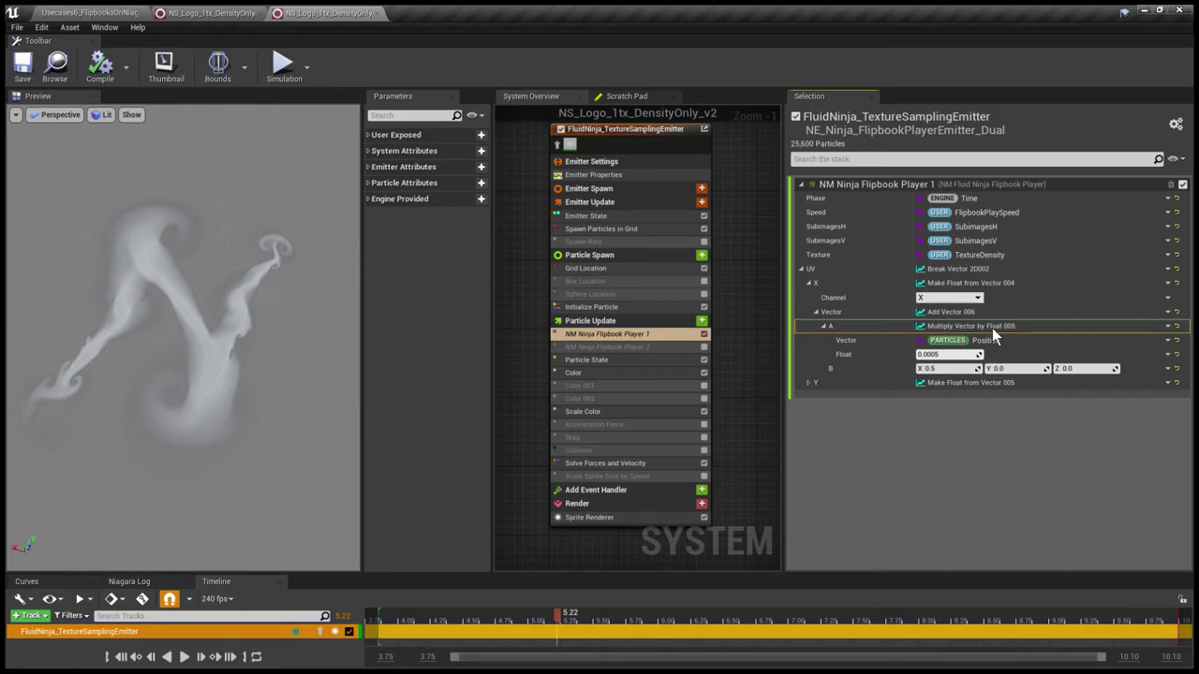
- Compare the Spawn Particles in Grid counts with the Particles Position vector in NM Ninja Flipbook Player 1, then collapse the UV input
click(613, 231)
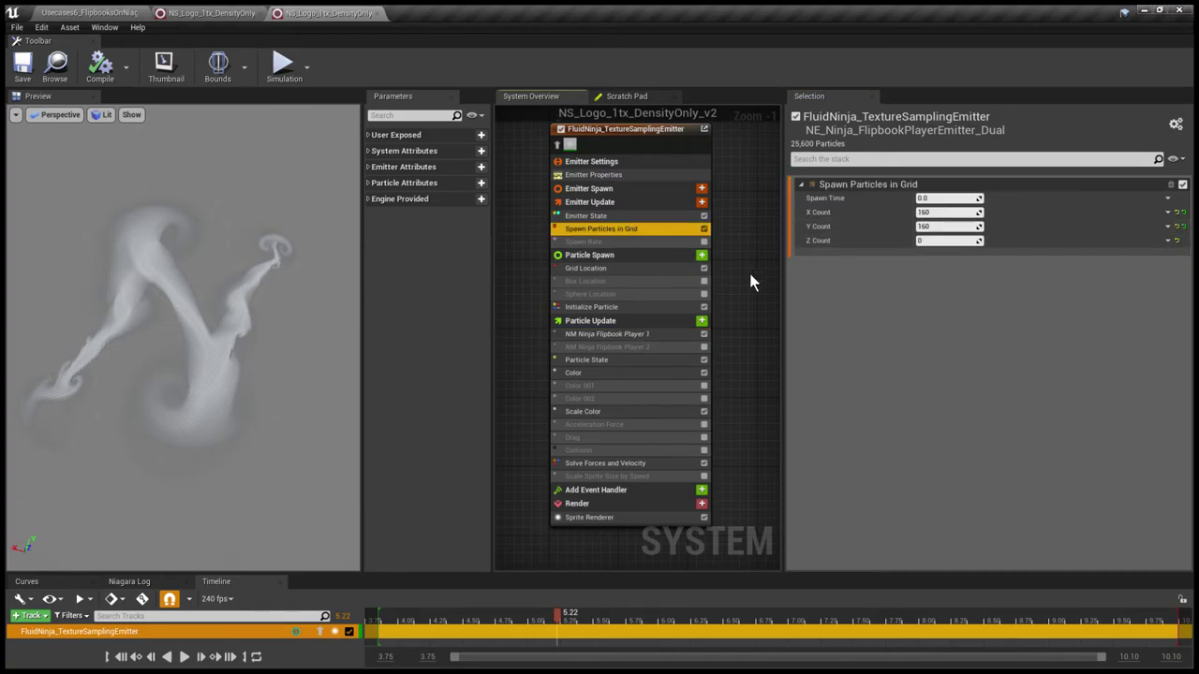
click(661, 334)
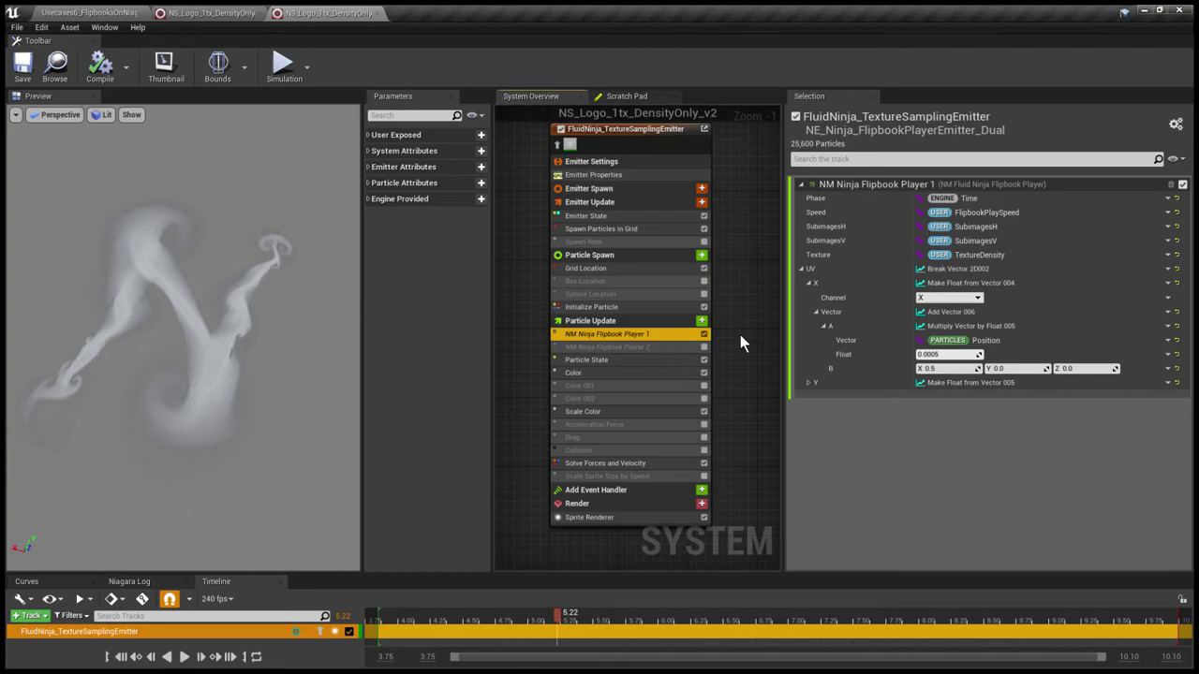
click(992, 343)
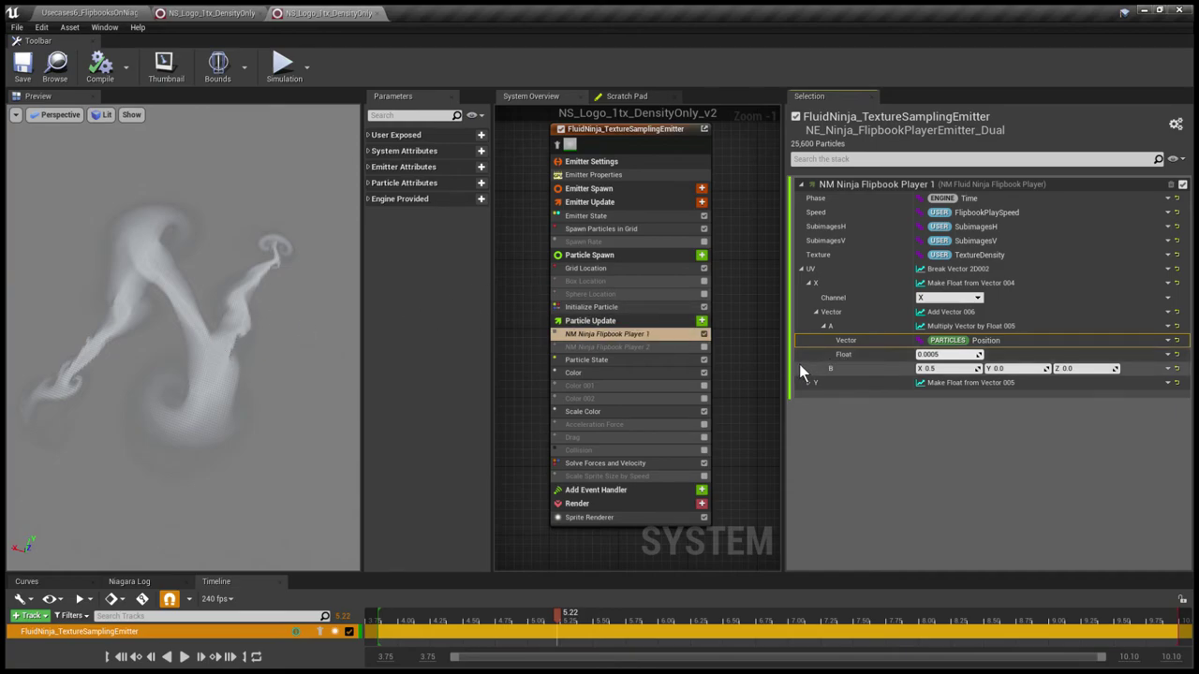
click(800, 270)
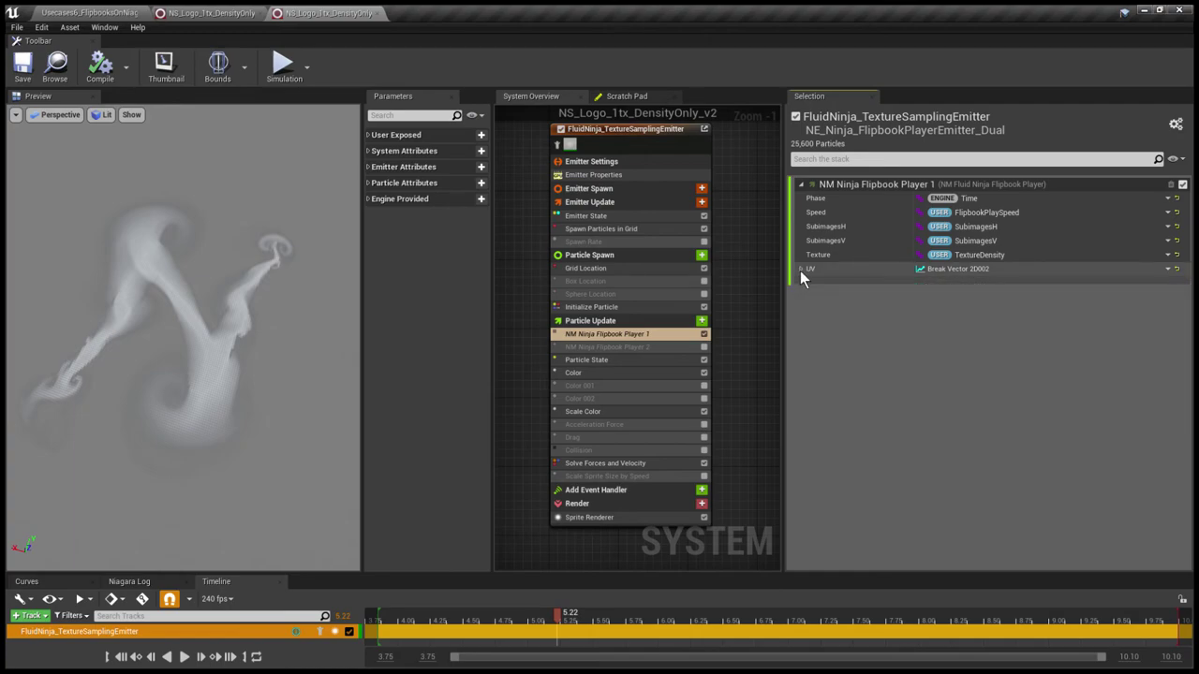
- Return to the Usecases6 level and compare the StaticMesh surface emitter's curved mesh with the Grid 2D Emitter, selecting each in turn
click(112, 12)
right_drag(935, 340, 880, 352)
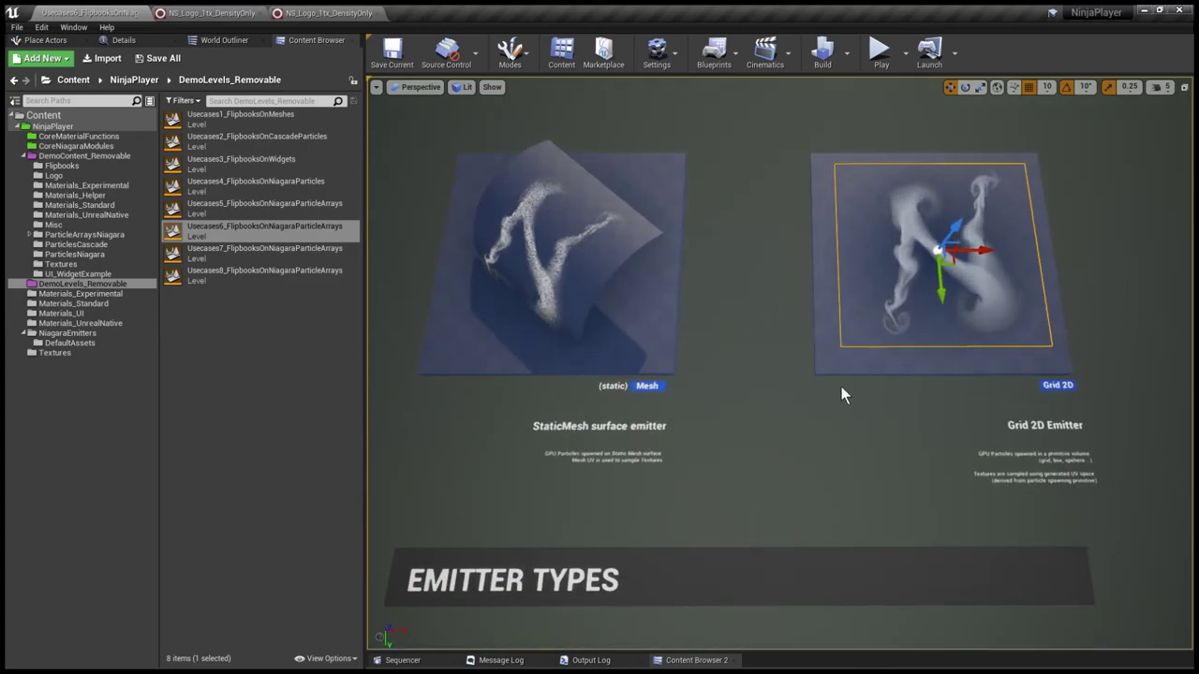
click(604, 293)
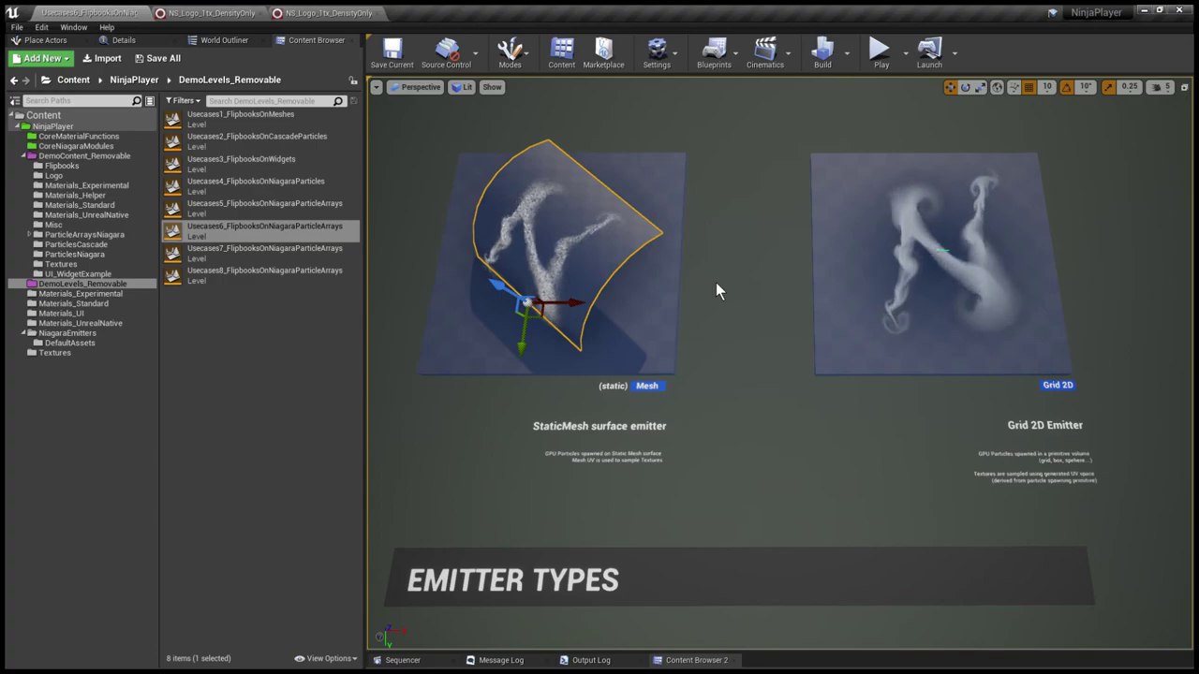
click(968, 268)
- Go back to the NS_Logo_1tx_DensityOnly_v2 system and expand the UV input of NM Ninja Flipbook Player 1
click(334, 13)
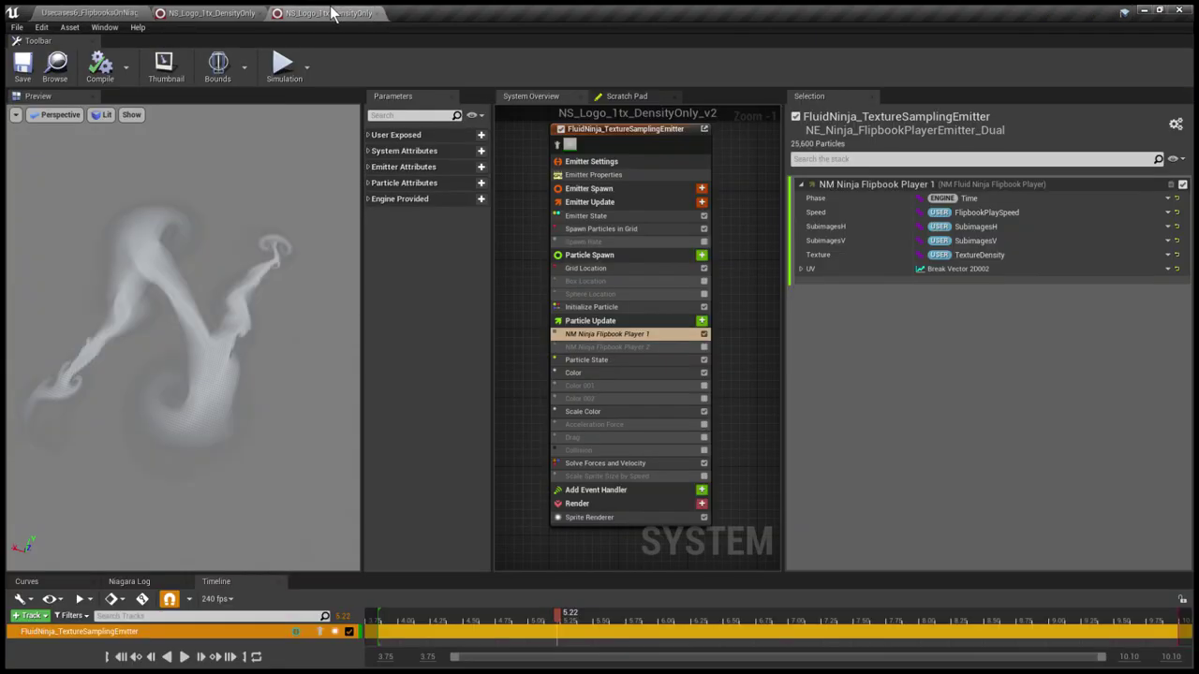
click(624, 335)
click(801, 269)
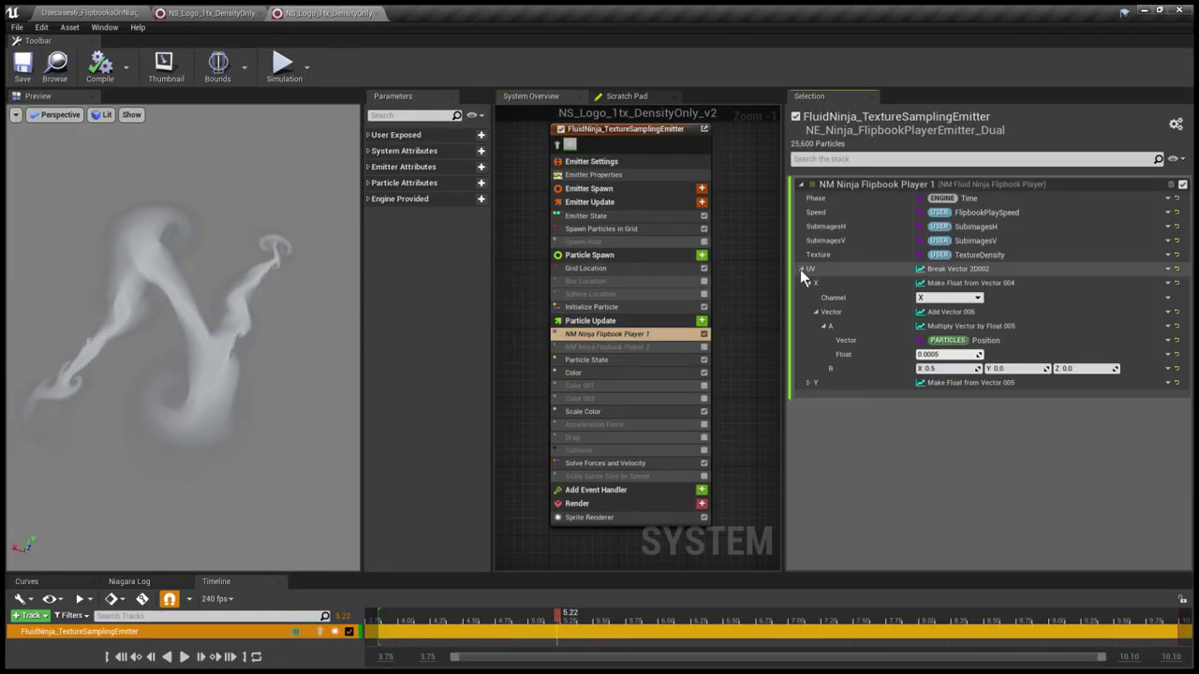